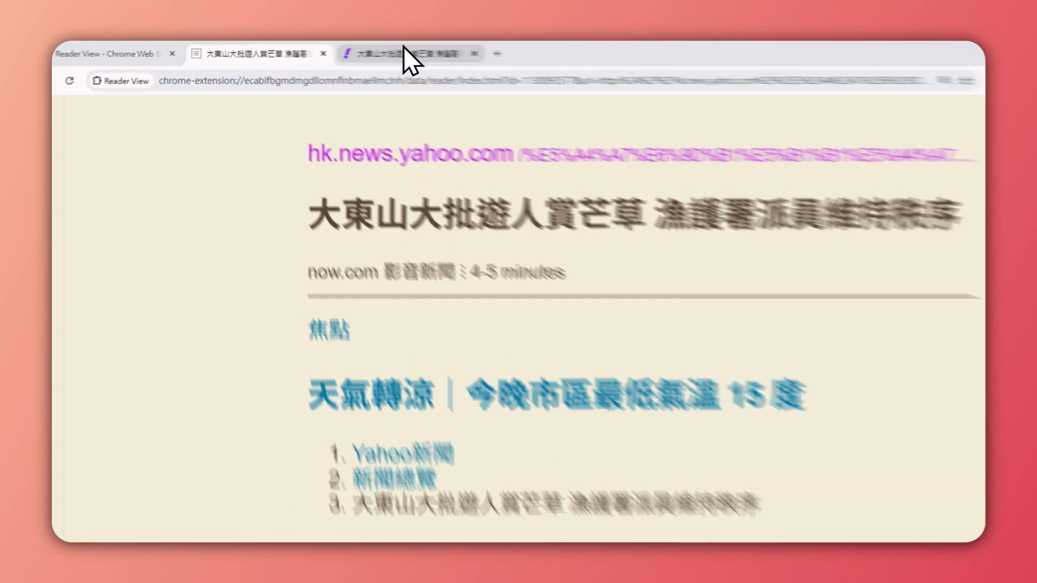
Examine the original Yahoo news article page, including its video, advertisements and related stories
{"action": "left_click", "coordinate": [351, 49]}
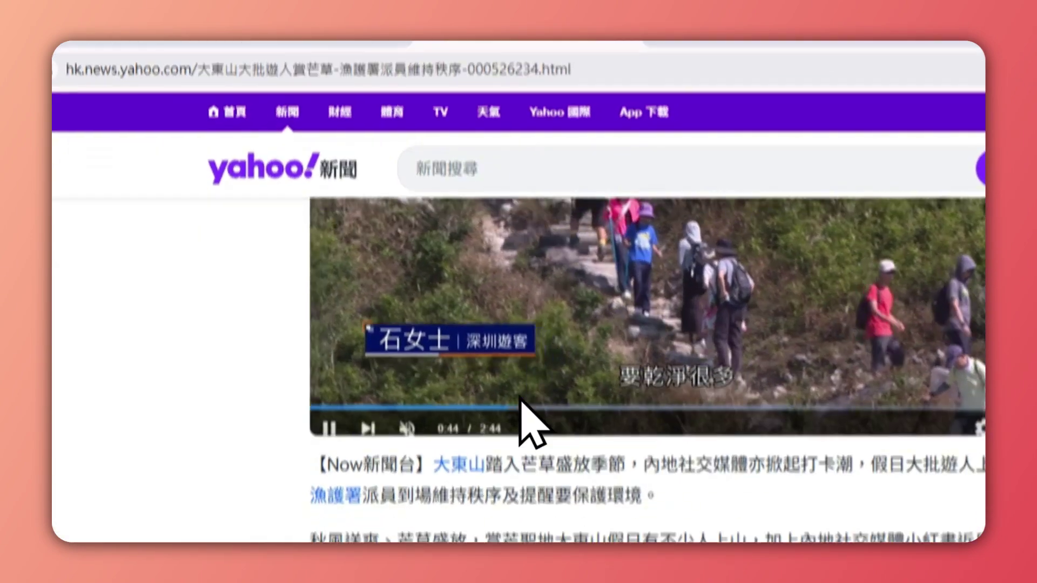
{"action": "scroll", "coordinate": [531, 453], "scroll_direction": "up", "scroll_amount": 5}
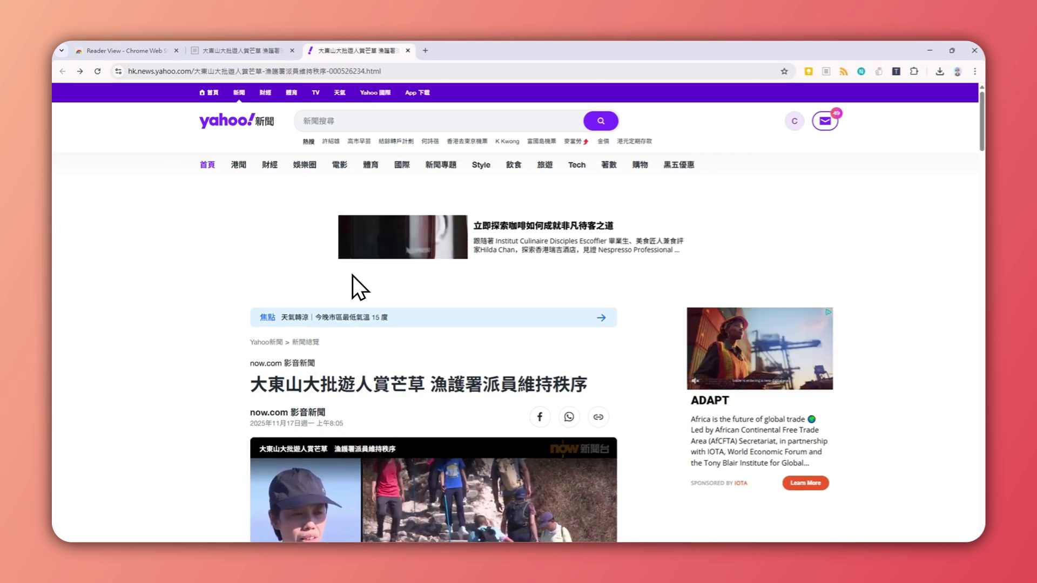
{"action": "scroll", "coordinate": [352, 277], "scroll_direction": "down", "scroll_amount": 1}
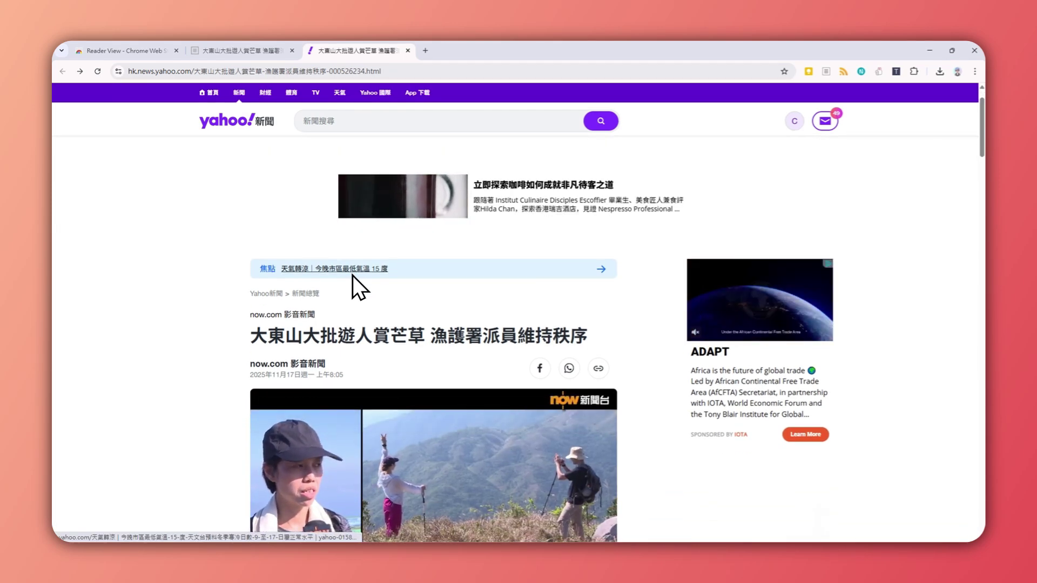
{"action": "scroll", "coordinate": [352, 276], "scroll_direction": "down", "scroll_amount": 5}
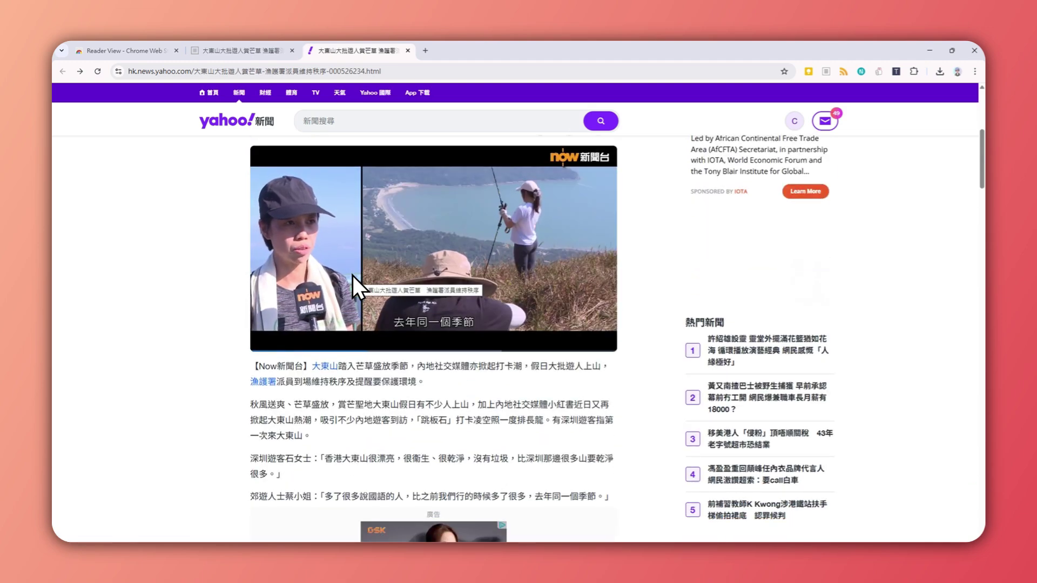
{"action": "scroll", "coordinate": [352, 276], "scroll_direction": "down", "scroll_amount": 4}
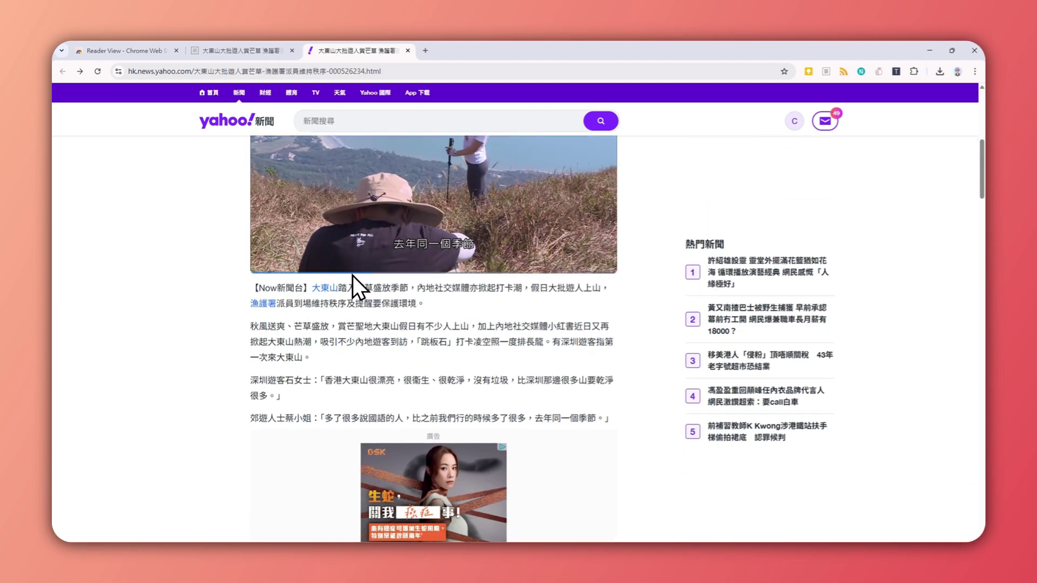
{"action": "scroll", "coordinate": [352, 277], "scroll_direction": "down", "scroll_amount": 4}
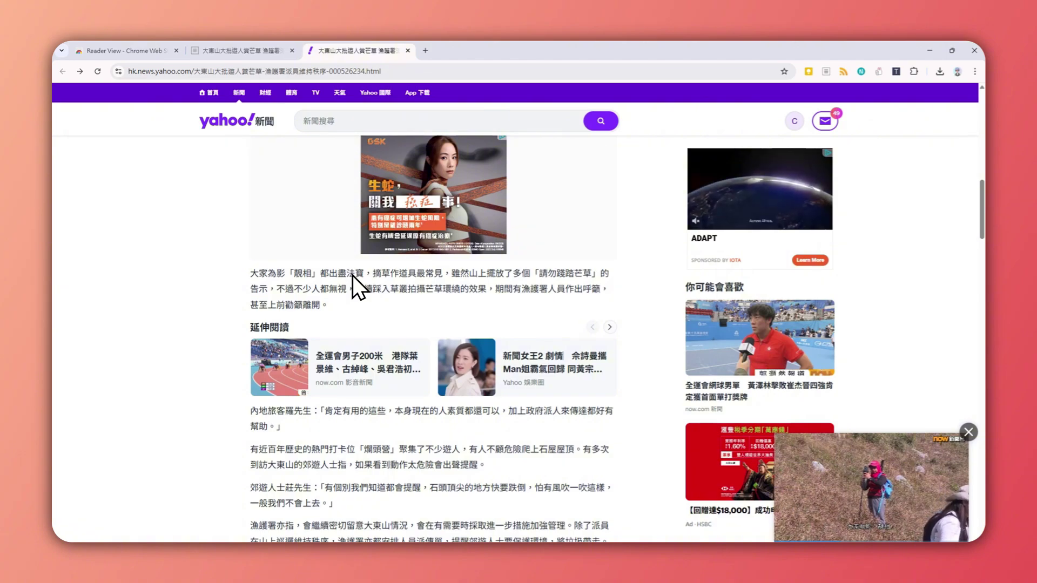
{"action": "scroll", "coordinate": [352, 276], "scroll_direction": "down", "scroll_amount": 4}
{"action": "scroll", "coordinate": [352, 276], "scroll_direction": "down", "scroll_amount": 4}
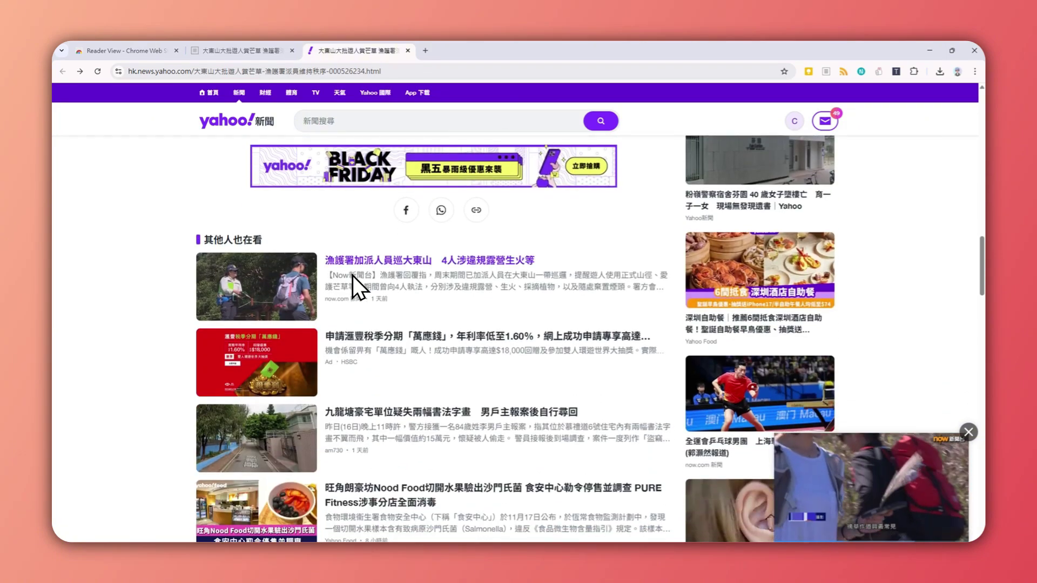
{"action": "scroll", "coordinate": [352, 274], "scroll_direction": "down", "scroll_amount": 3}
{"action": "scroll", "coordinate": [352, 274], "scroll_direction": "up", "scroll_amount": 15}
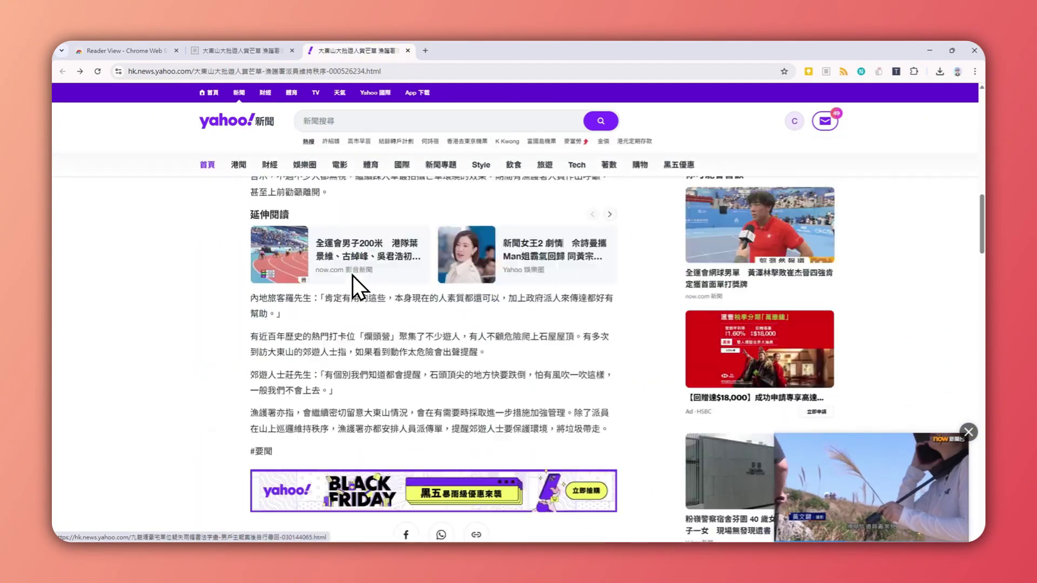
{"action": "scroll", "coordinate": [351, 274], "scroll_direction": "up", "scroll_amount": 5}
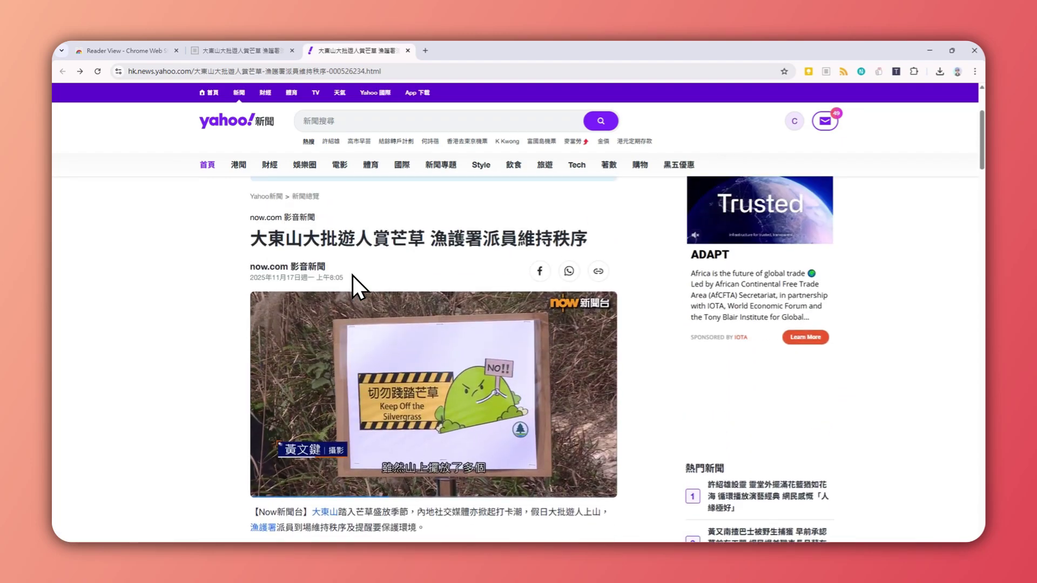
{"action": "scroll", "coordinate": [352, 277], "scroll_direction": "down", "scroll_amount": 3}
{"action": "scroll", "coordinate": [352, 275], "scroll_direction": "down", "scroll_amount": 1}
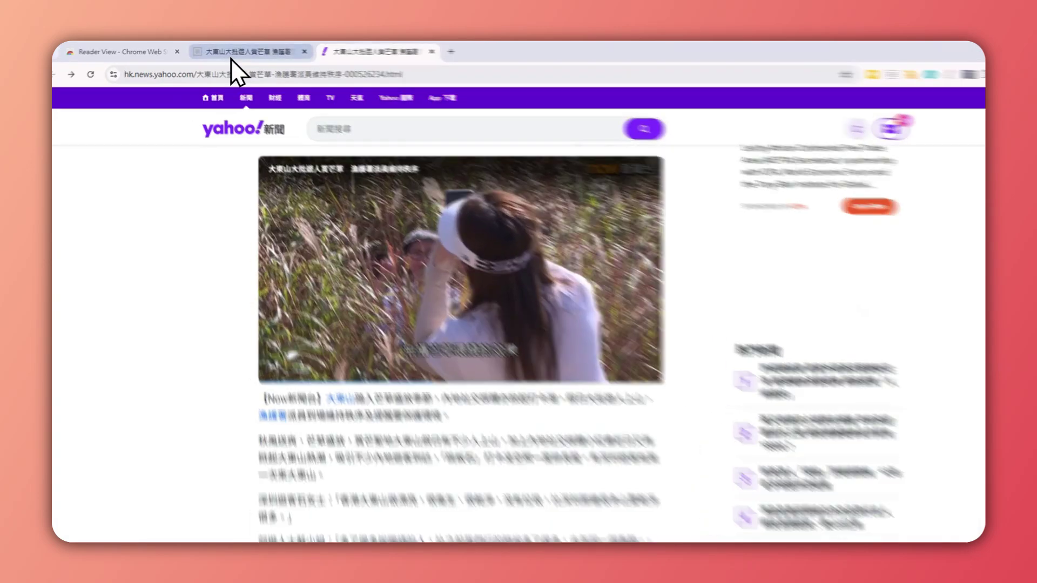
Read through the simplified Reader View version of the same article
{"action": "left_click", "coordinate": [231, 52]}
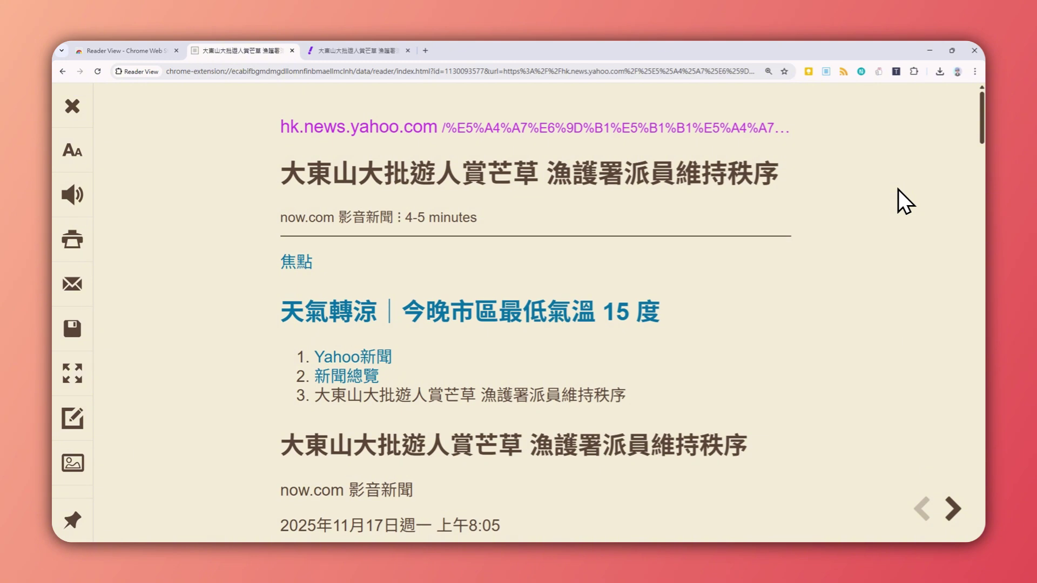
{"action": "scroll", "coordinate": [899, 189], "scroll_direction": "down", "scroll_amount": 2}
{"action": "scroll", "coordinate": [898, 190], "scroll_direction": "down", "scroll_amount": 2}
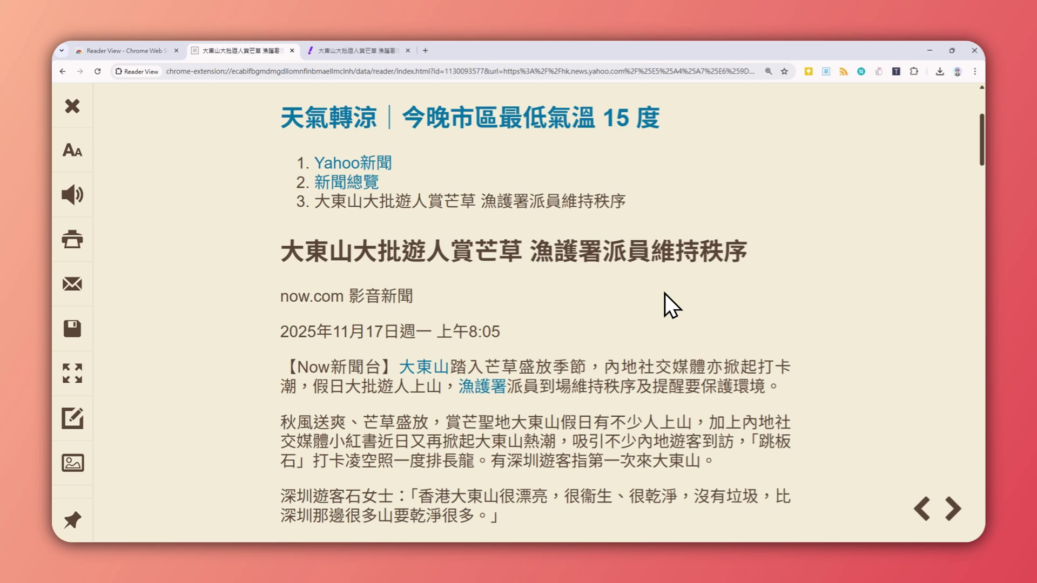
{"action": "scroll", "coordinate": [665, 294], "scroll_direction": "down", "scroll_amount": 2}
{"action": "scroll", "coordinate": [665, 293], "scroll_direction": "down", "scroll_amount": 3}
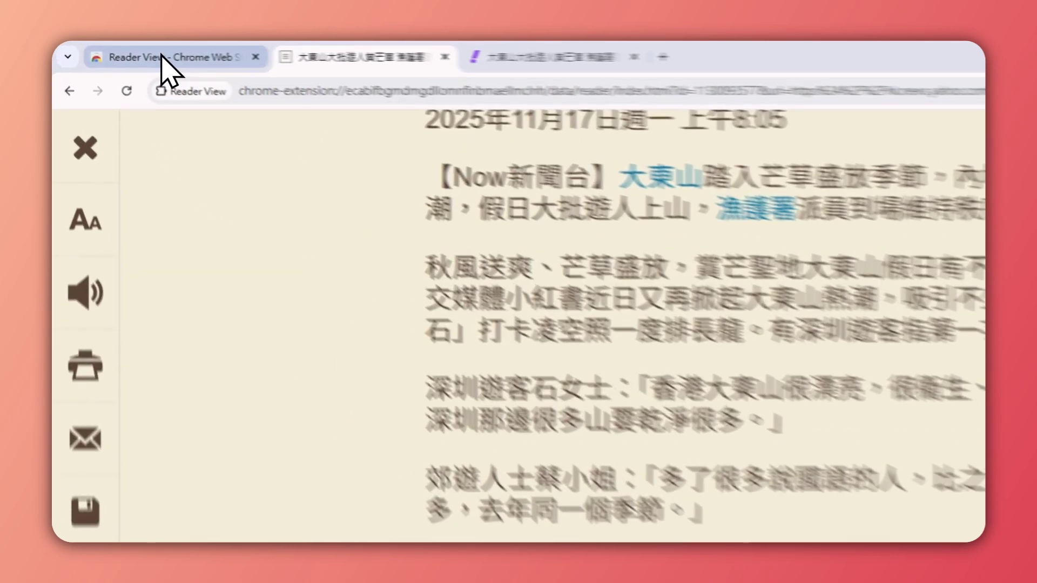
Open Chrome's extension management page and search the installed extensions for "reader view"
{"action": "left_click", "coordinate": [120, 49]}
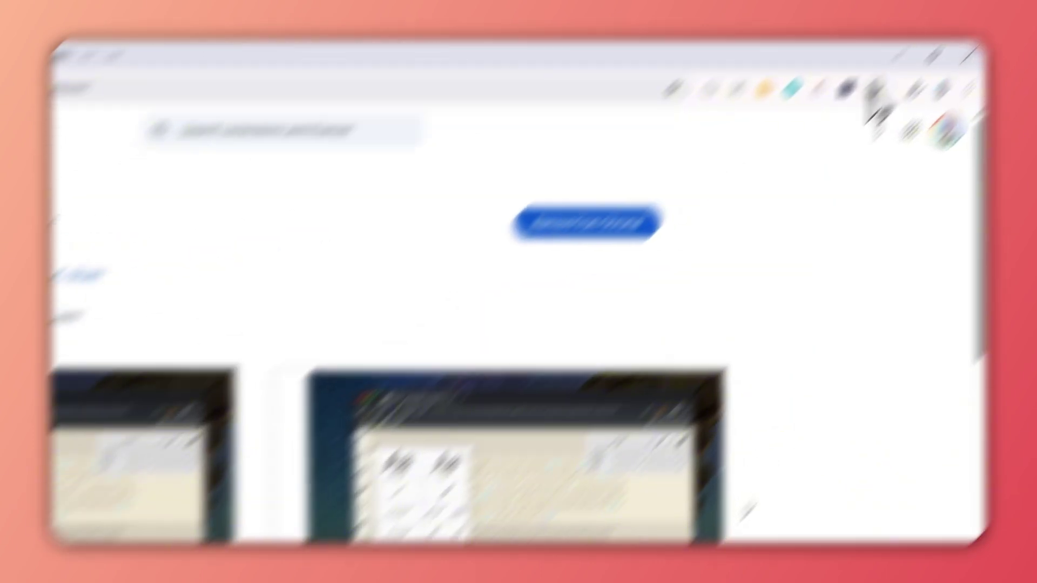
{"action": "left_click", "coordinate": [911, 72]}
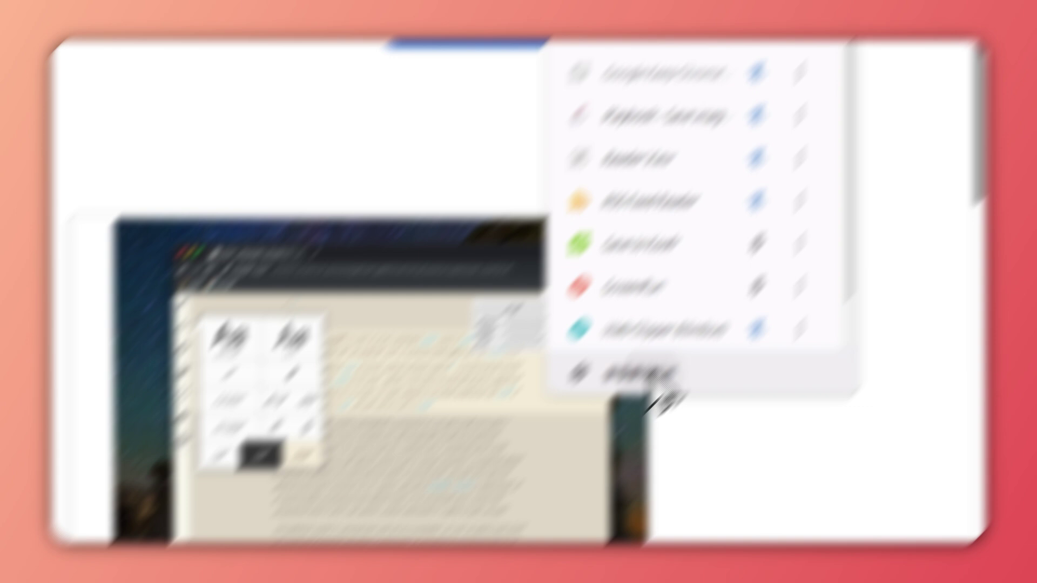
{"action": "left_click", "coordinate": [662, 386]}
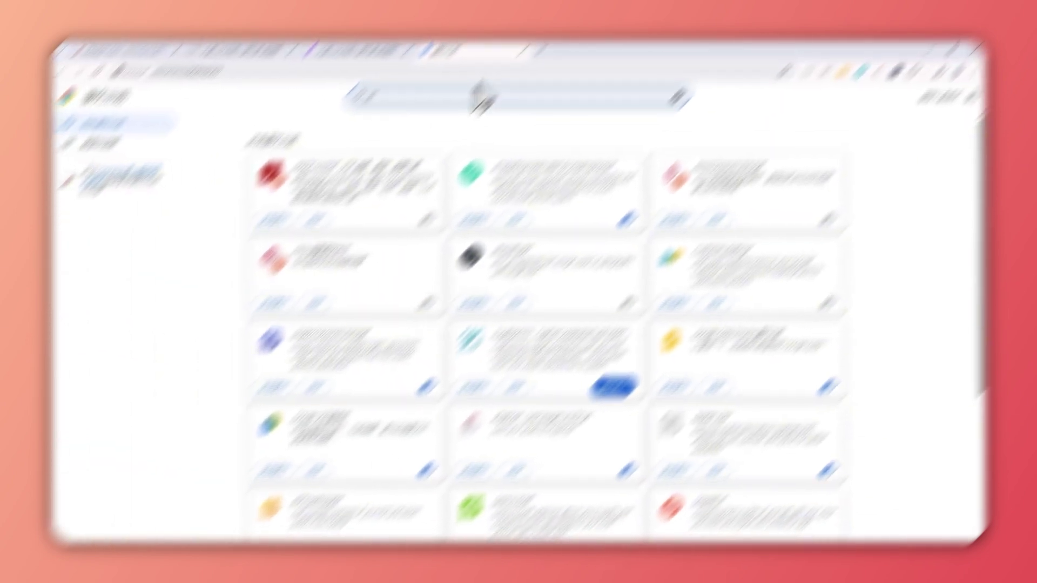
{"action": "type", "text": "eader vie"}
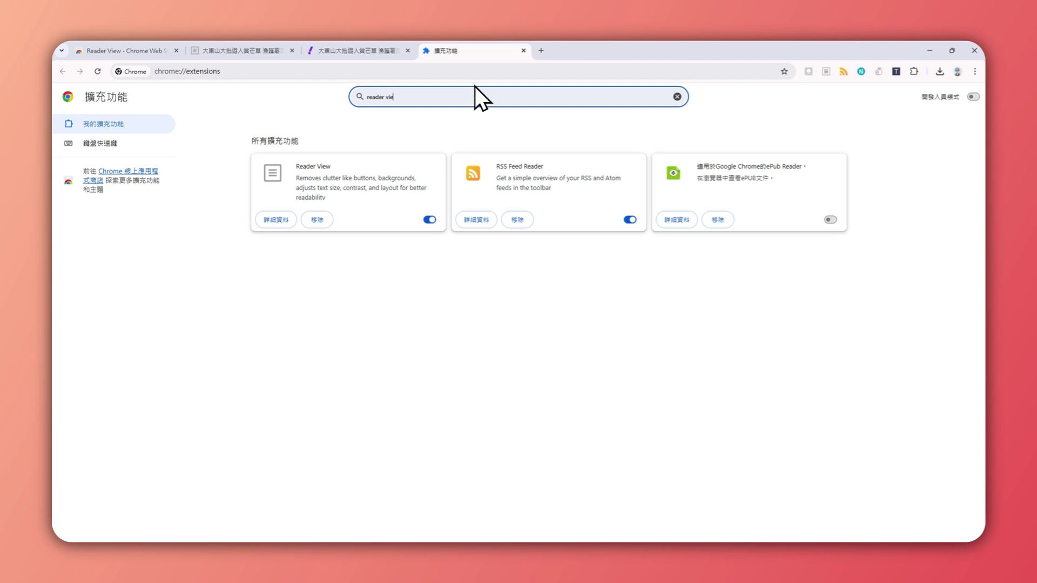
{"action": "type", "text": "w"}
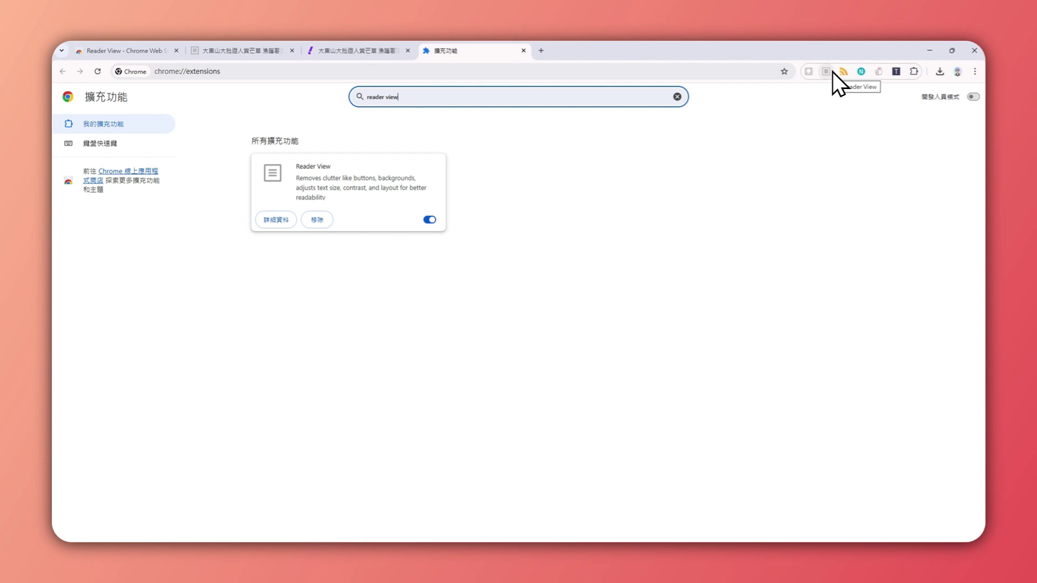
Return to the original Yahoo news article and convert it with the Reader View extension
{"action": "left_click", "coordinate": [324, 50]}
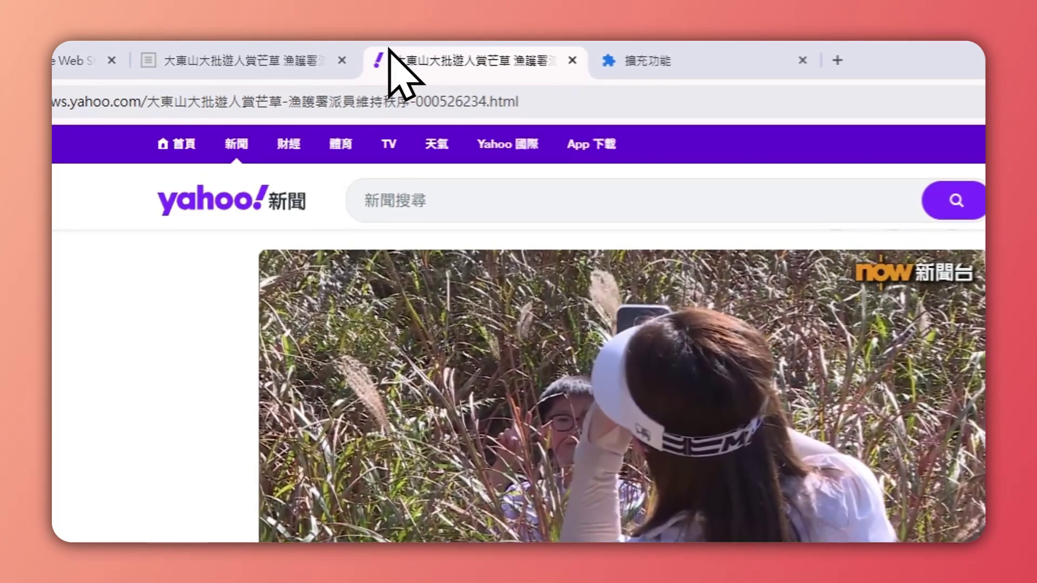
{"action": "scroll", "coordinate": [535, 573], "scroll_direction": "up", "scroll_amount": 6}
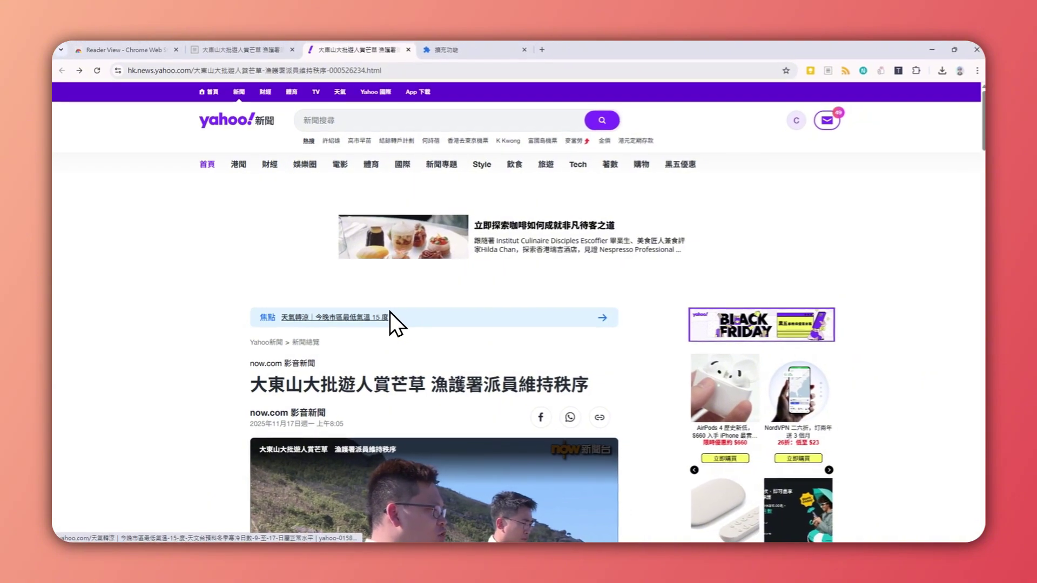
{"action": "scroll", "coordinate": [390, 313], "scroll_direction": "down", "scroll_amount": 2}
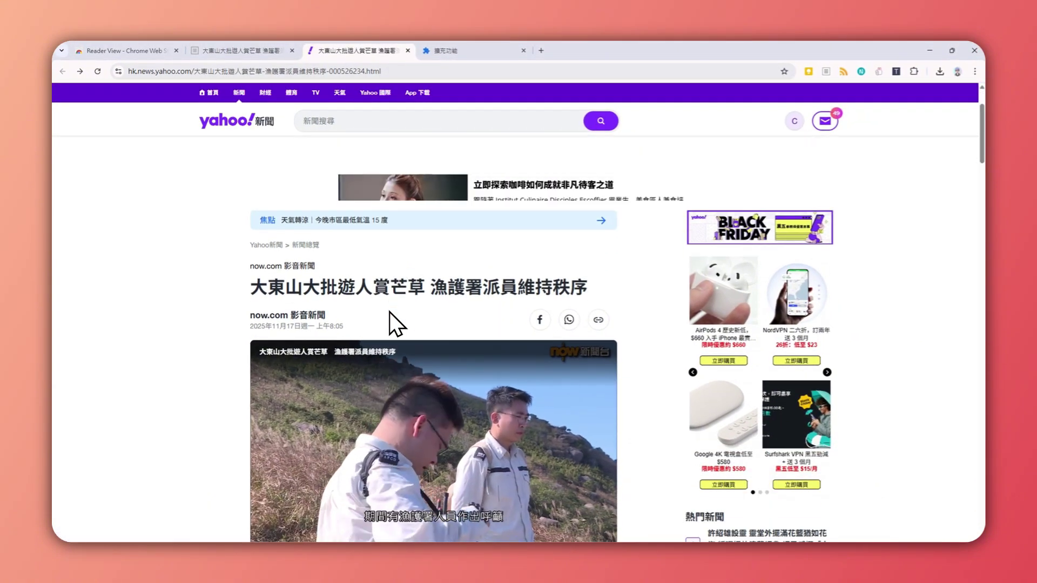
{"action": "scroll", "coordinate": [390, 312], "scroll_direction": "down", "scroll_amount": 2}
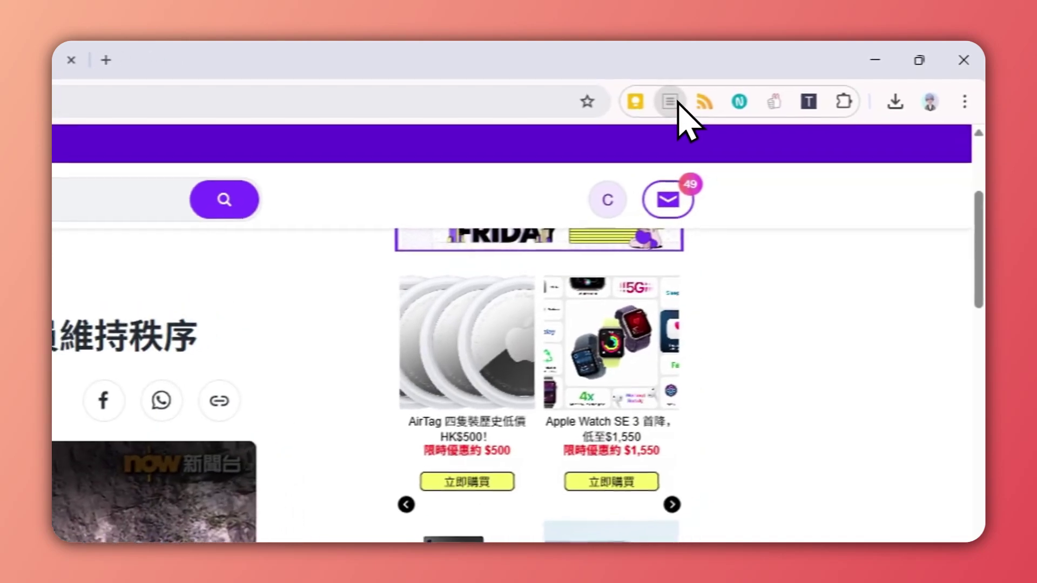
{"action": "left_click", "coordinate": [827, 71]}
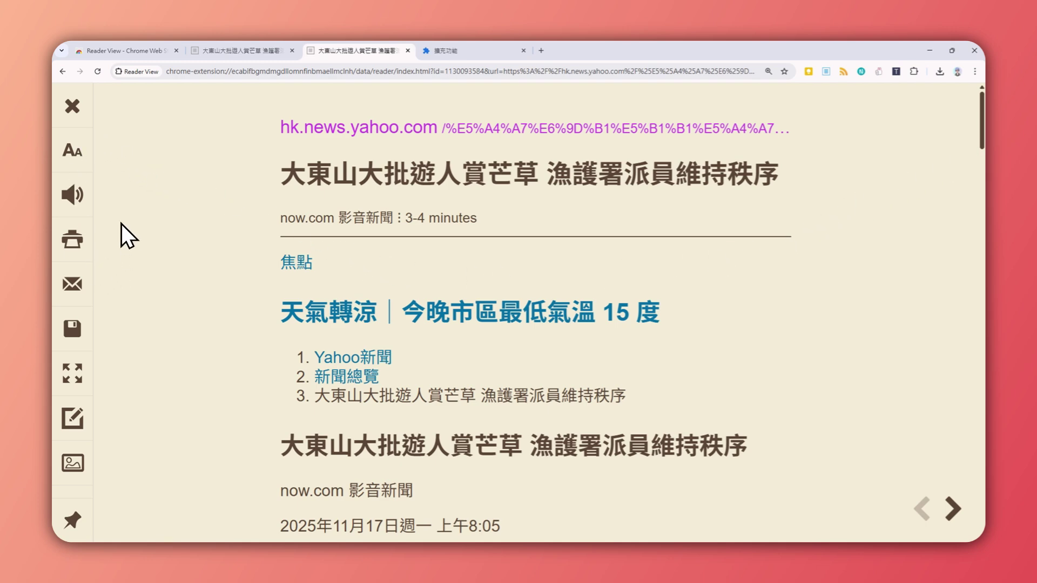
Try a larger article font of 21 px and settle on a font size of 18 px
{"action": "left_click", "coordinate": [82, 146]}
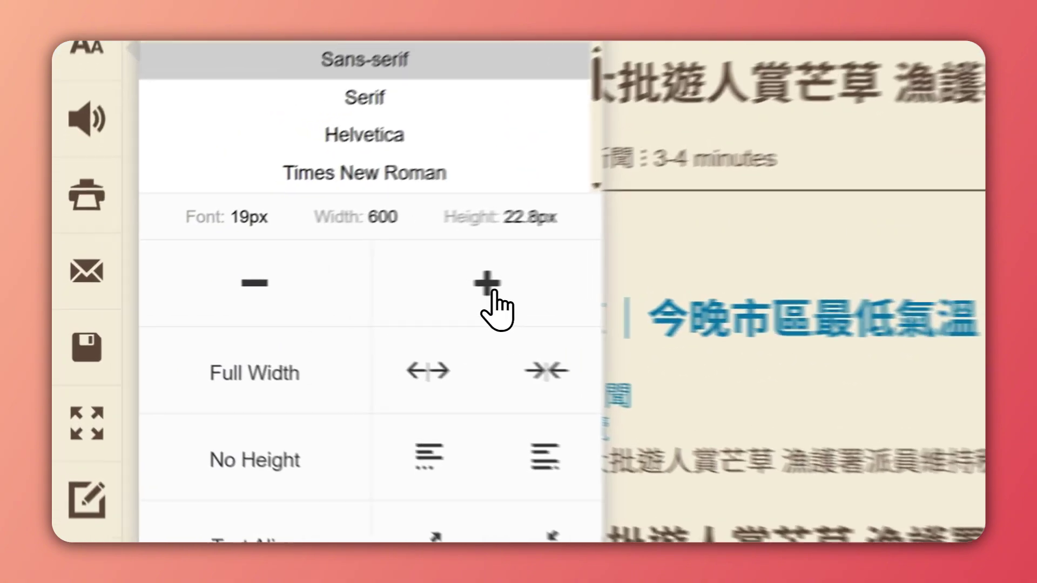
{"action": "left_click", "coordinate": [307, 292]}
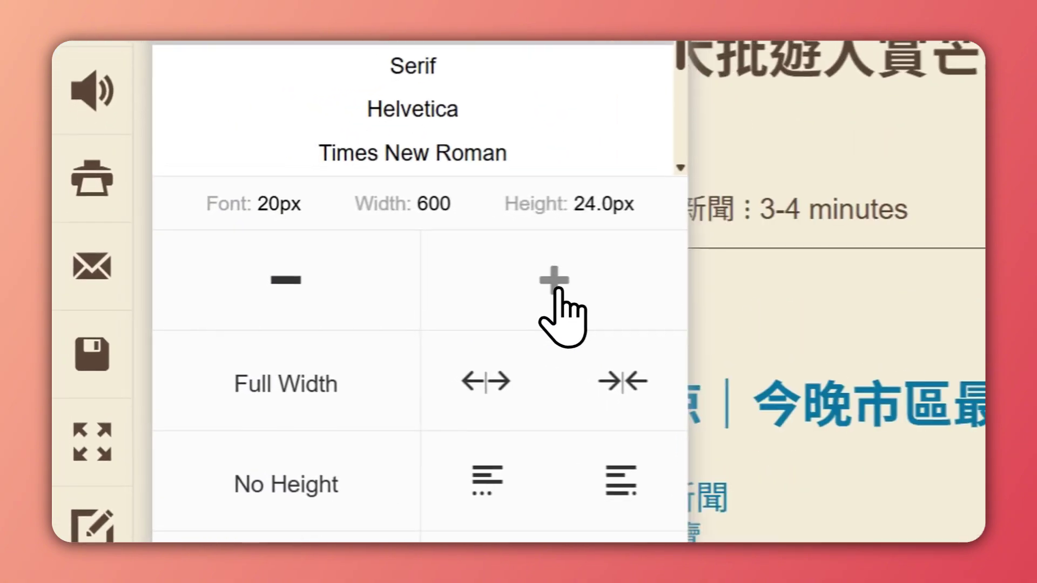
{"action": "left_click", "coordinate": [307, 292]}
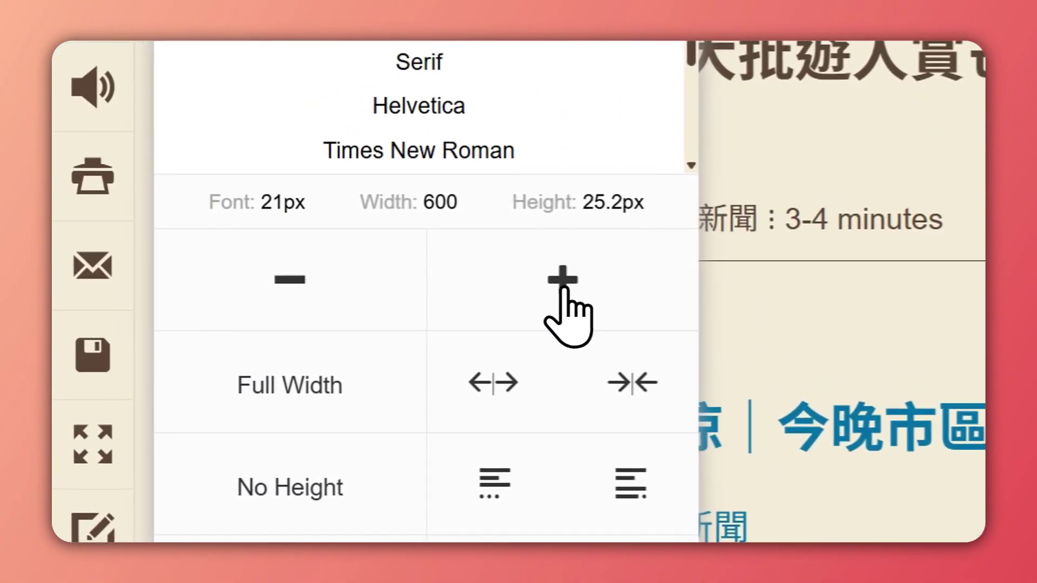
{"action": "left_click", "coordinate": [331, 297]}
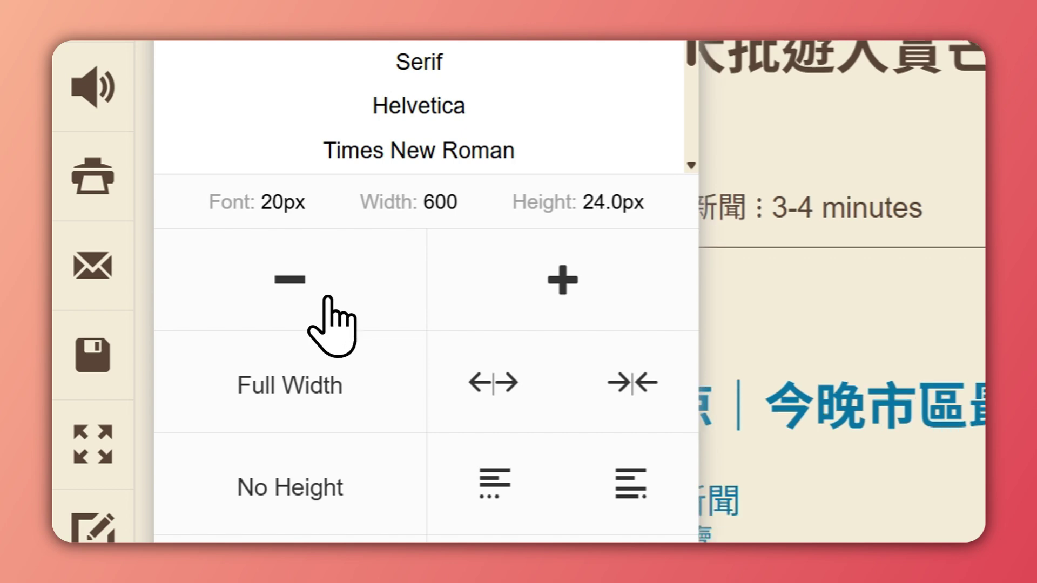
{"action": "left_click", "coordinate": [327, 297]}
{"action": "left_click", "coordinate": [326, 296]}
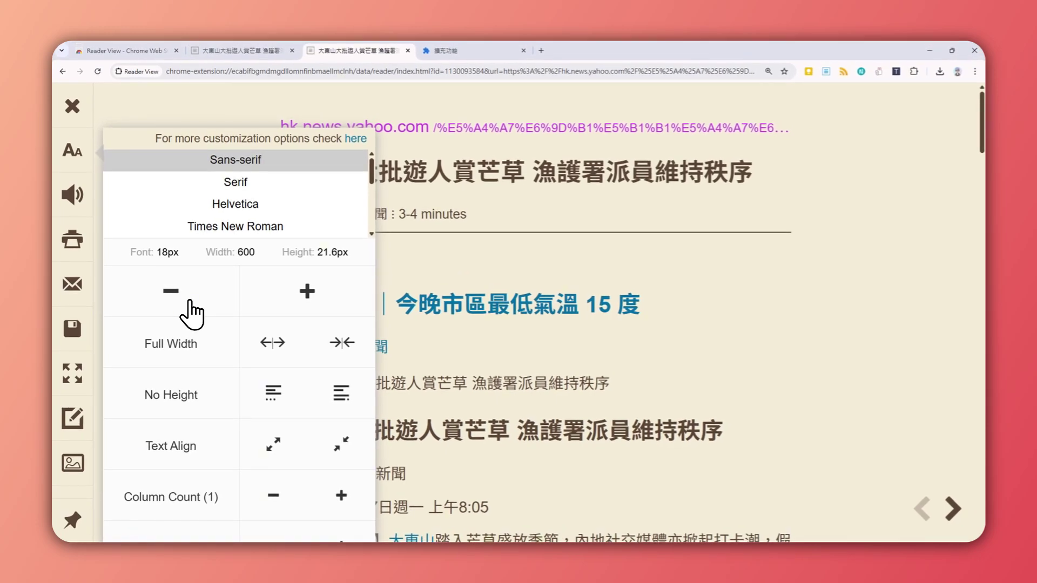
Start reading the article aloud, stop the playback, and select the "zh-HK - Google 粵語（香港） - Remote" voice
{"action": "left_click", "coordinate": [73, 194]}
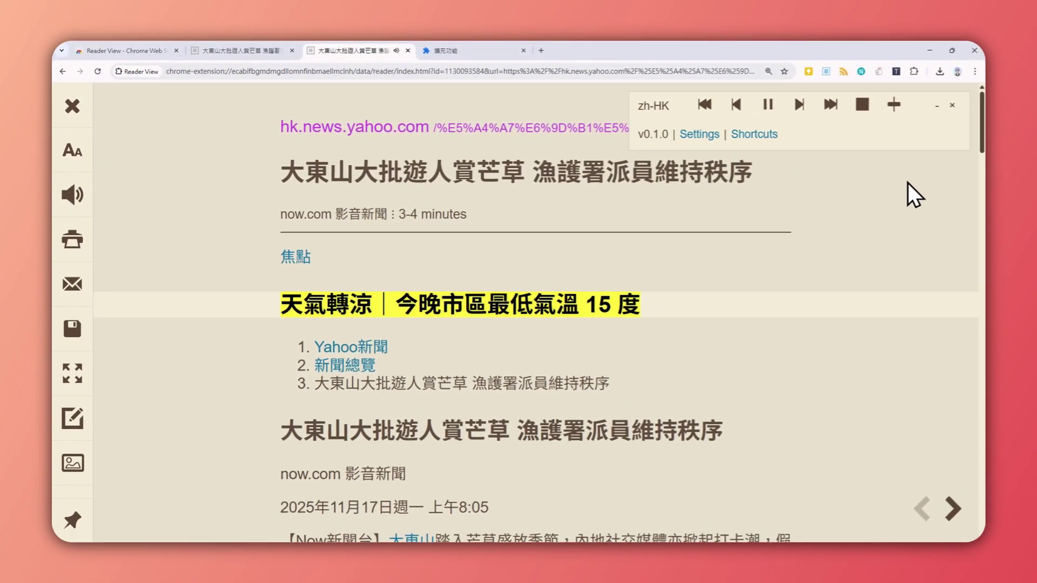
{"action": "left_click", "coordinate": [860, 109]}
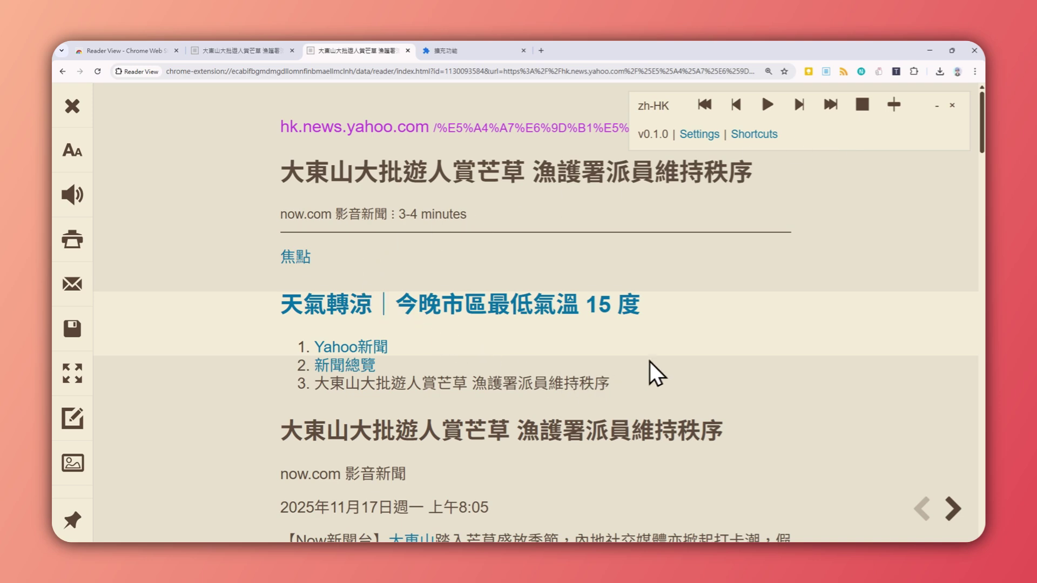
{"action": "left_click", "coordinate": [653, 106]}
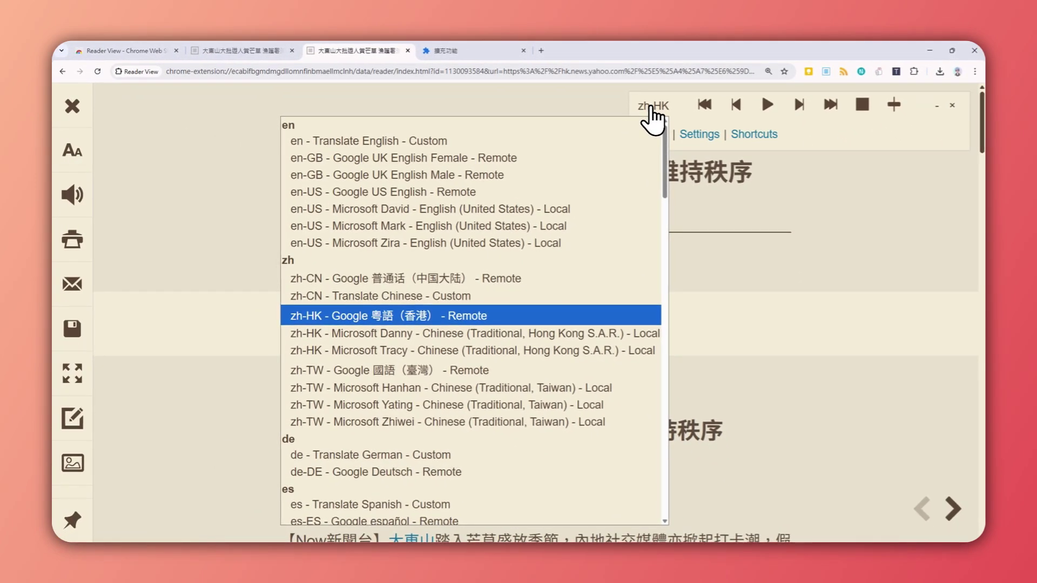
{"action": "left_click", "coordinate": [439, 321]}
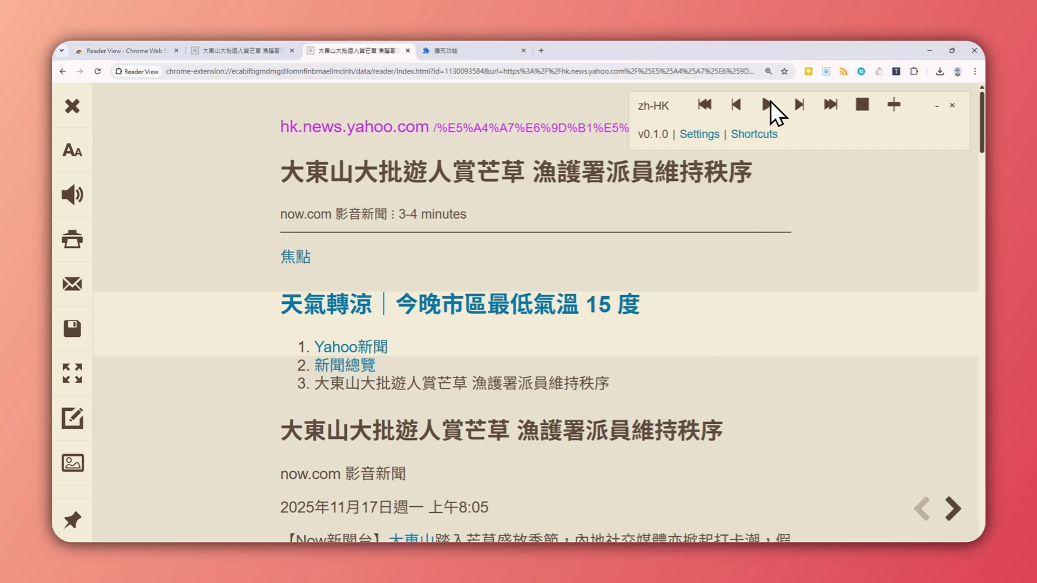
Play the article aloud with the selected Cantonese voice and follow along in the text
{"action": "scroll", "coordinate": [777, 146], "scroll_direction": "down", "scroll_amount": 4}
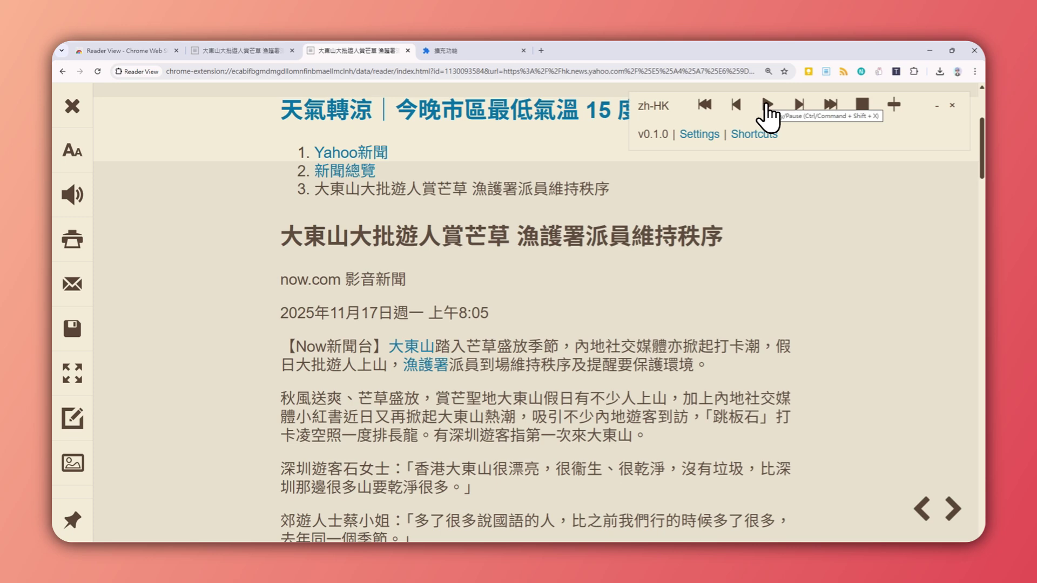
{"action": "left_click", "coordinate": [767, 106]}
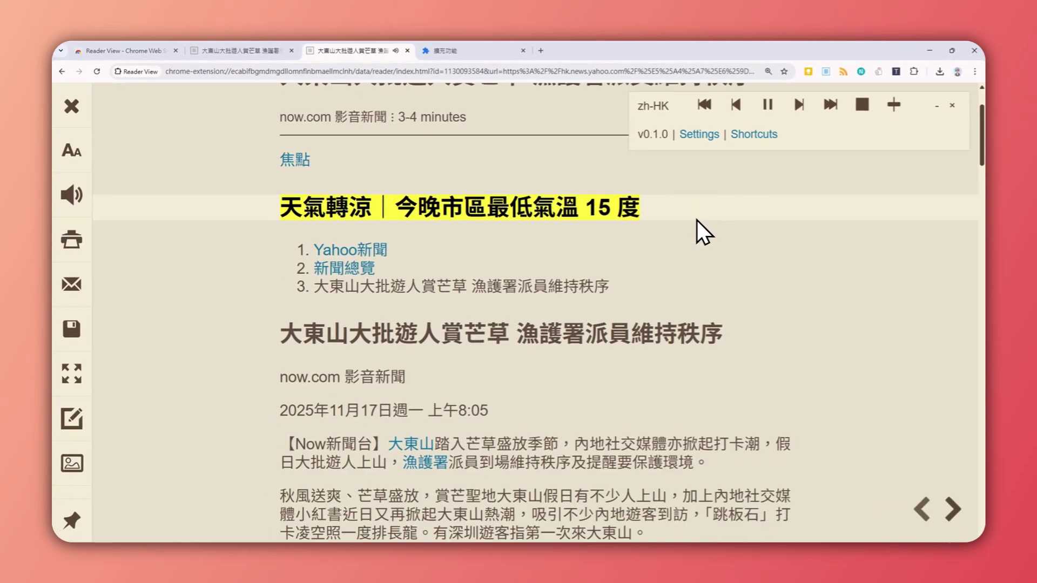
{"action": "scroll", "coordinate": [702, 232], "scroll_direction": "down", "scroll_amount": 3}
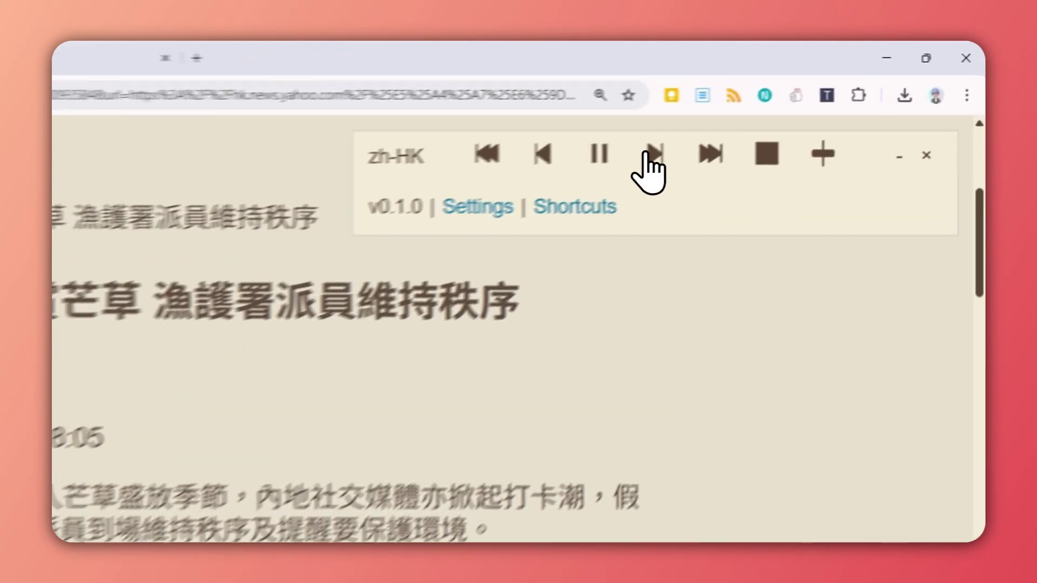
Skip ahead to the next passage of the article being read aloud and stop the playback
{"action": "left_click", "coordinate": [650, 154]}
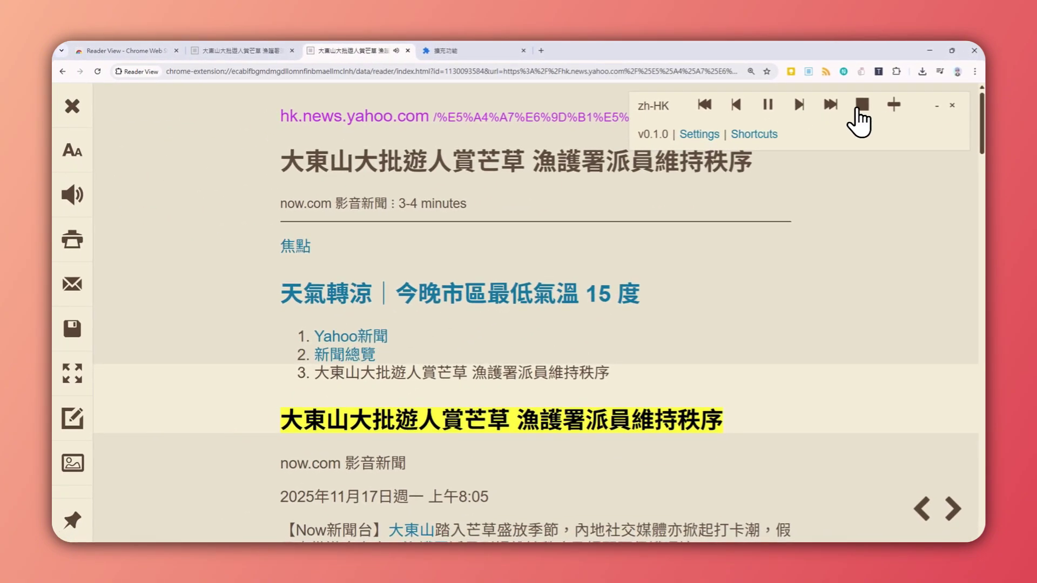
{"action": "left_click", "coordinate": [858, 108]}
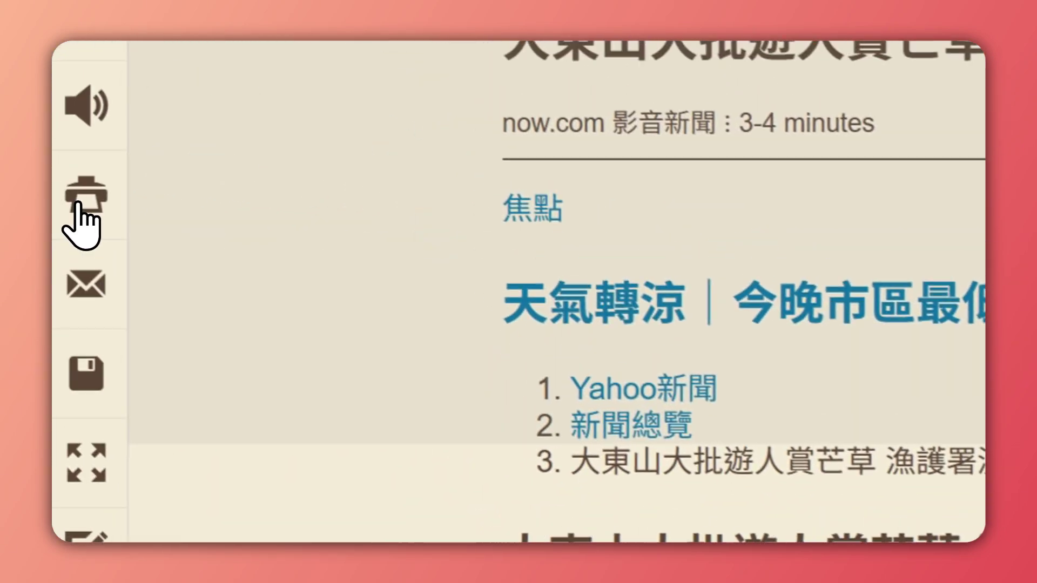
Open the print preview of the decluttered article and cancel it without saving
{"action": "left_click", "coordinate": [86, 213]}
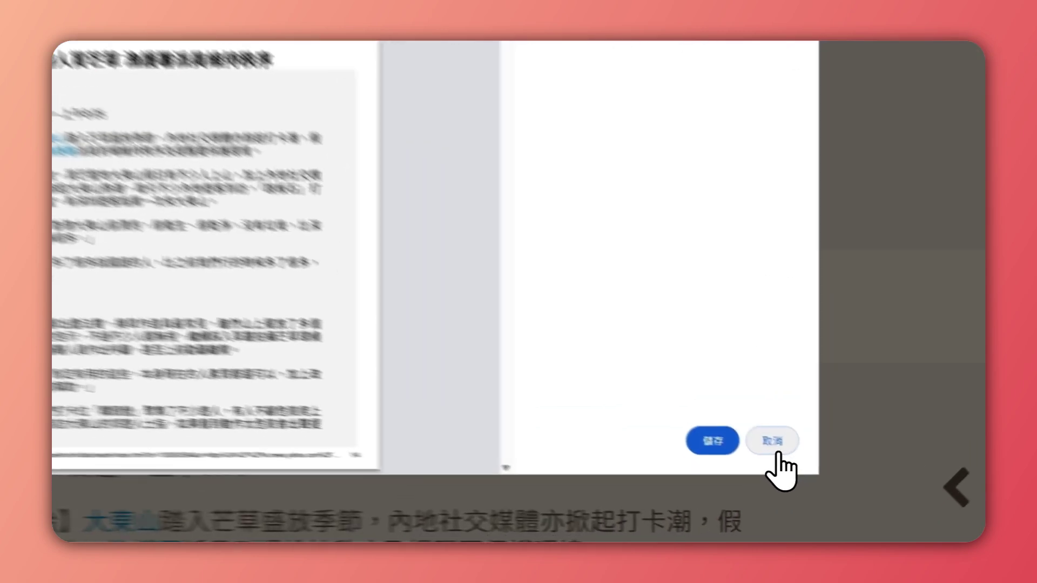
{"action": "left_click", "coordinate": [808, 483]}
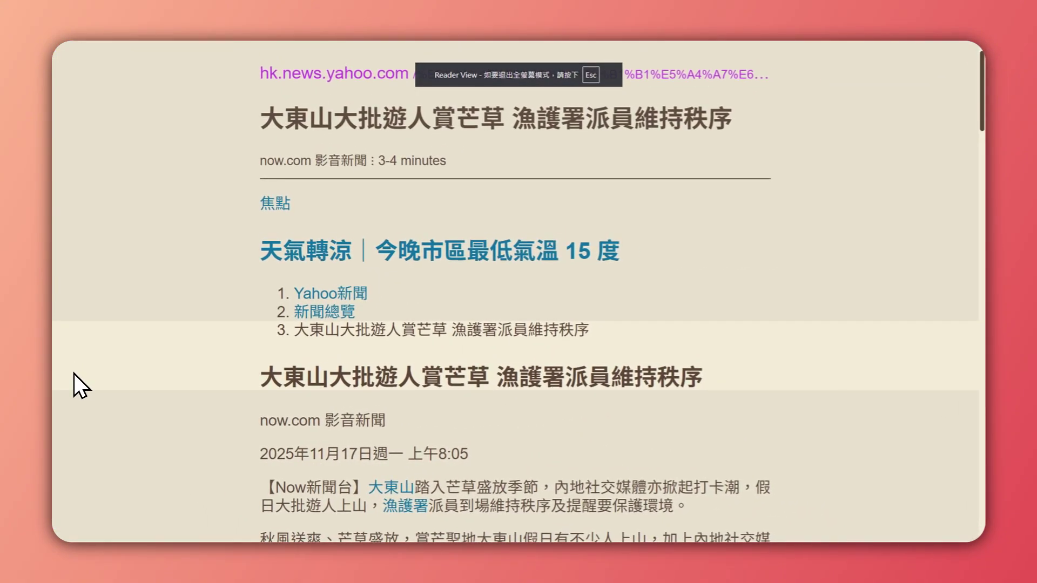
View the article in full-screen mode, look through its text and exit full screen
{"action": "scroll", "coordinate": [73, 374], "scroll_direction": "down", "scroll_amount": 12}
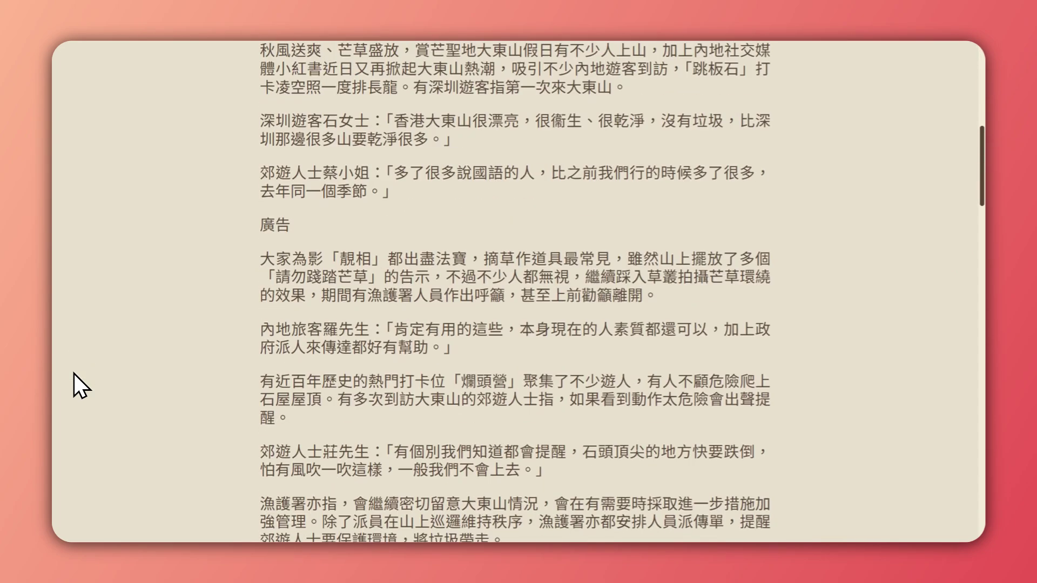
{"action": "scroll", "coordinate": [74, 374], "scroll_direction": "down", "scroll_amount": 4}
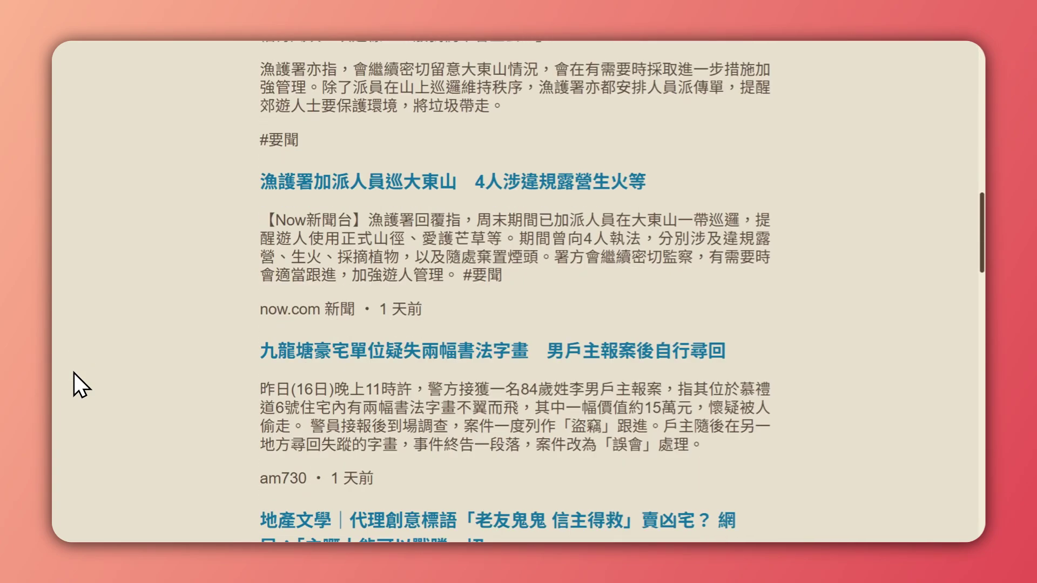
{"action": "scroll", "coordinate": [74, 374], "scroll_direction": "up", "scroll_amount": 16}
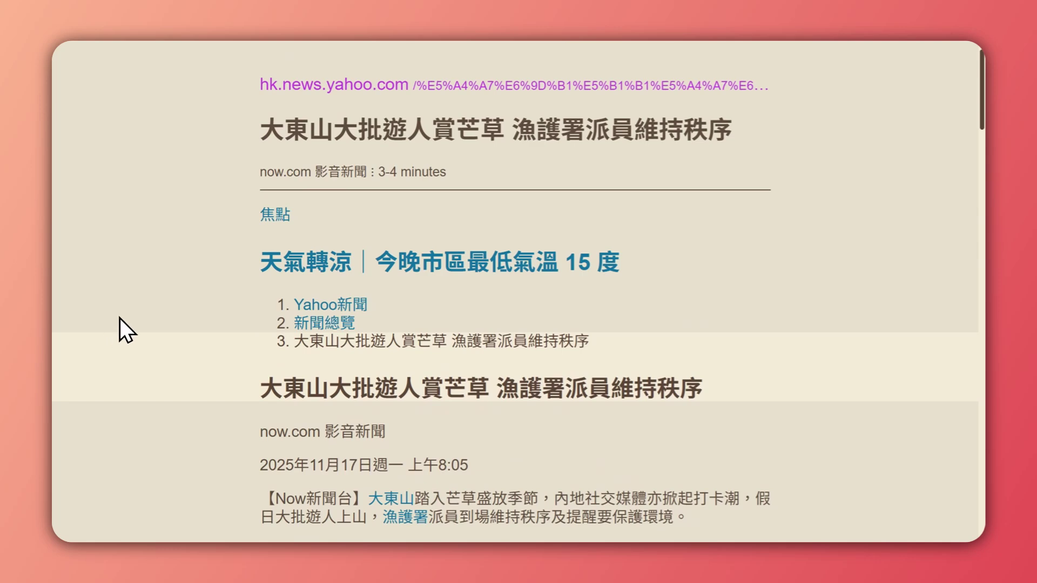
{"action": "key", "text": "Escape"}
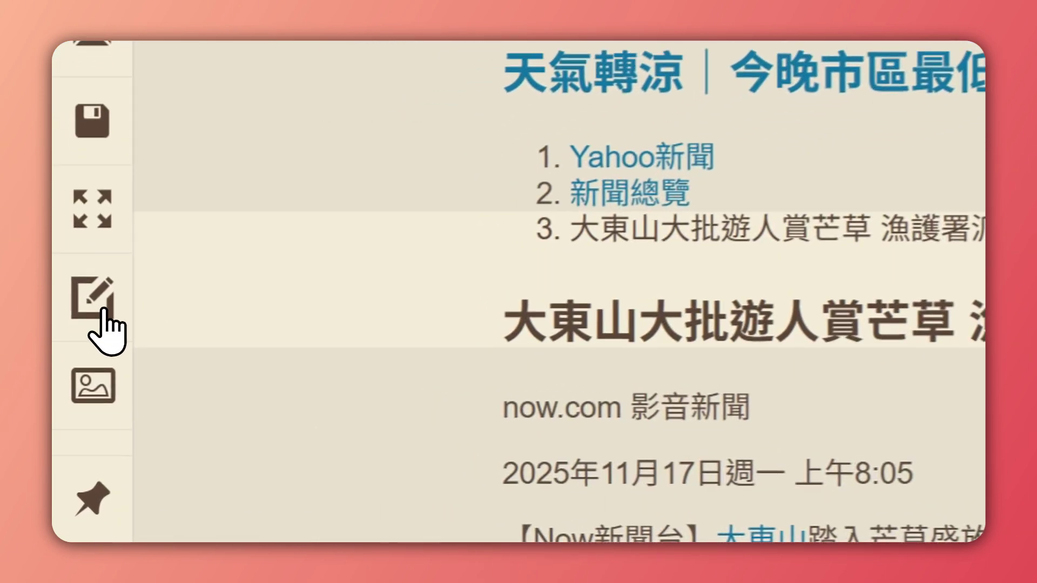
Turn on design mode and make the phrase "踏入芒草盛放季節" in the article's first paragraph bold
{"action": "left_click", "coordinate": [103, 307]}
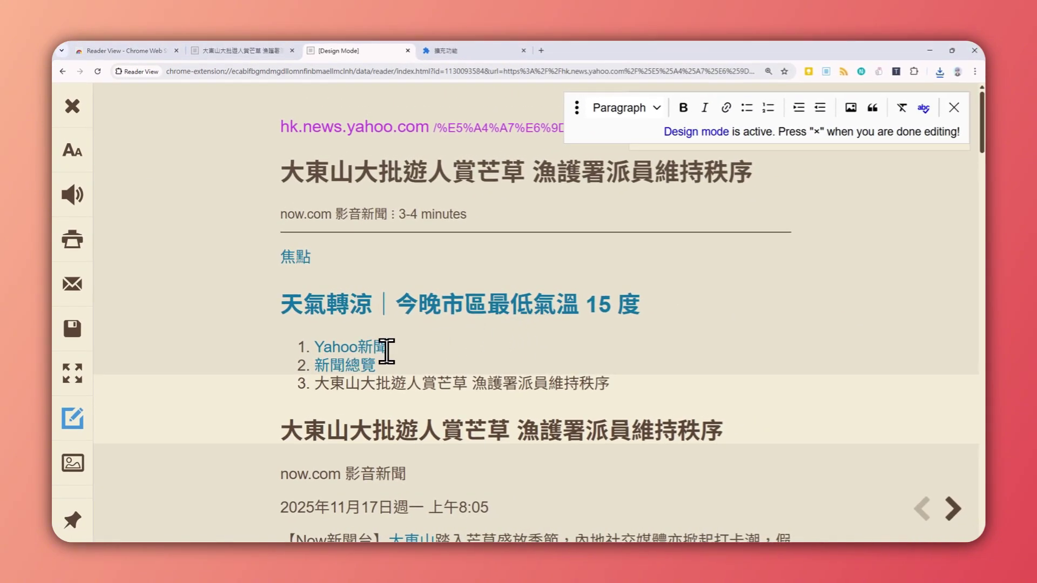
{"action": "scroll", "coordinate": [387, 351], "scroll_direction": "down", "scroll_amount": 5}
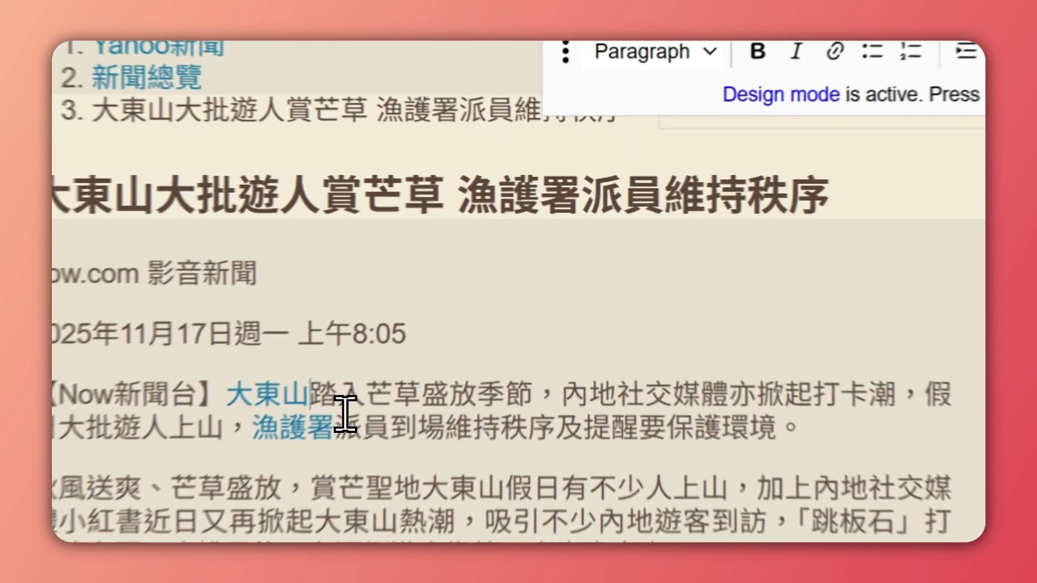
{"action": "left_click_drag", "start_coordinate": [439, 301], "coordinate": [576, 303]}
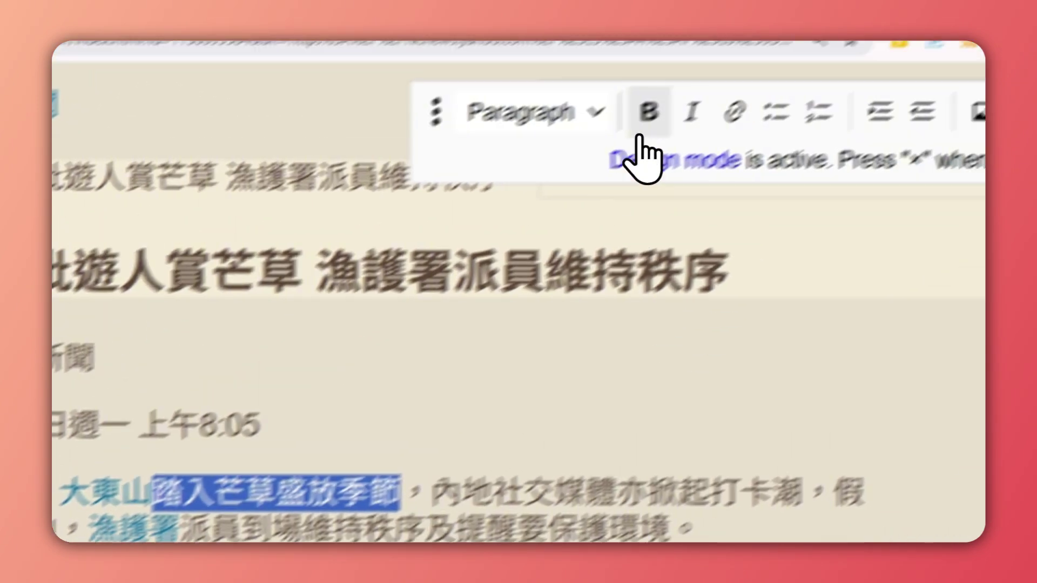
{"action": "left_click", "coordinate": [776, 42]}
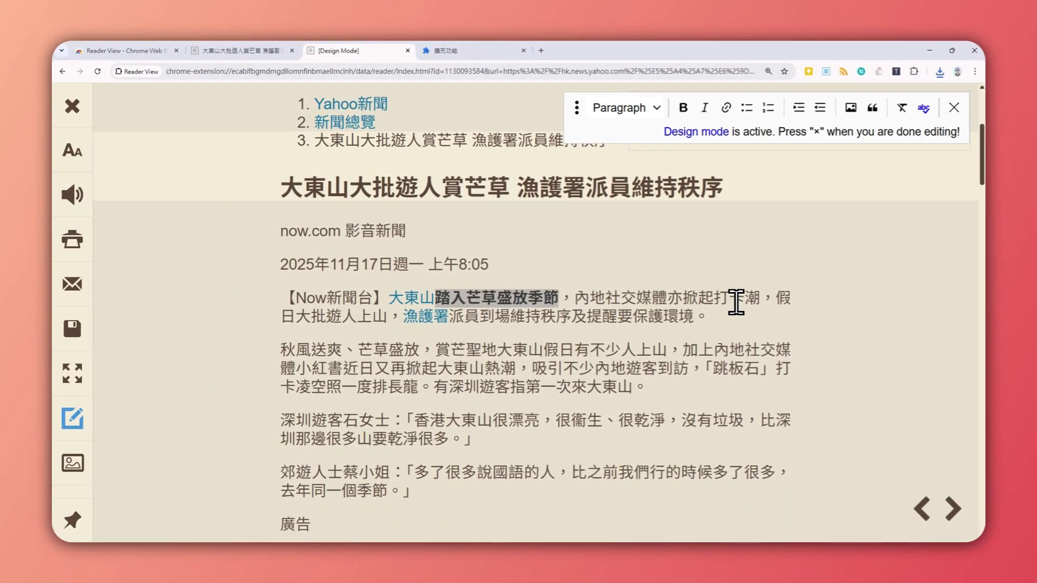
{"action": "left_click", "coordinate": [766, 298]}
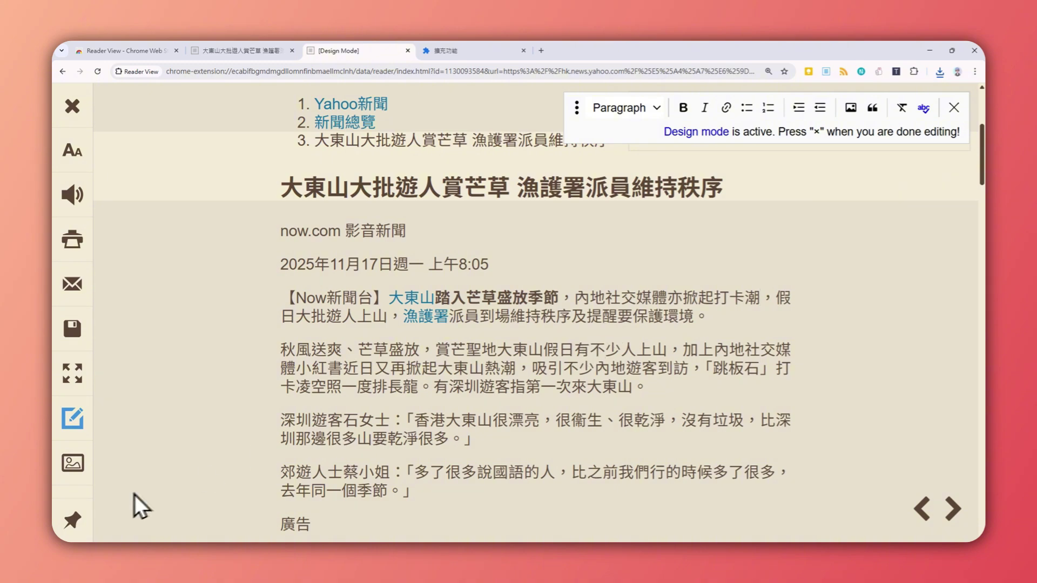
Open the image options and examine the article and the related stories below it for pictures
{"action": "left_click", "coordinate": [68, 467]}
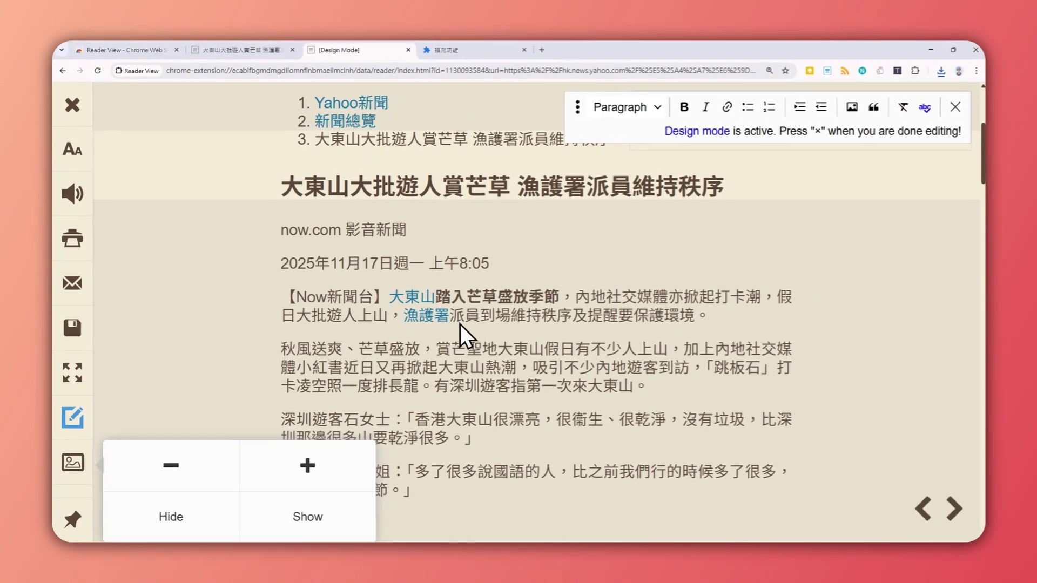
{"action": "scroll", "coordinate": [457, 313], "scroll_direction": "down", "scroll_amount": 5}
{"action": "scroll", "coordinate": [453, 300], "scroll_direction": "down", "scroll_amount": 15}
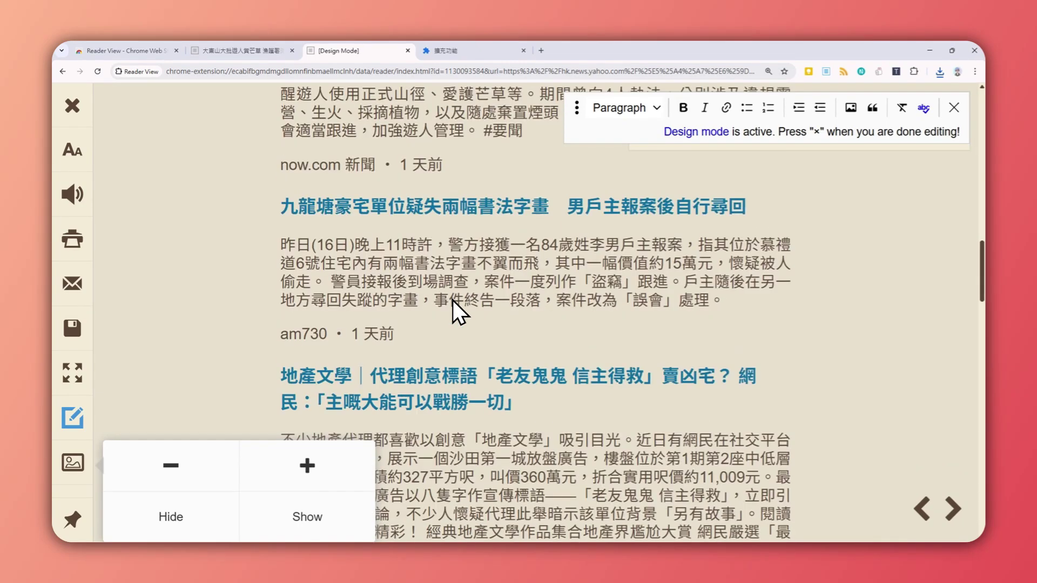
{"action": "scroll", "coordinate": [453, 300], "scroll_direction": "down", "scroll_amount": 15}
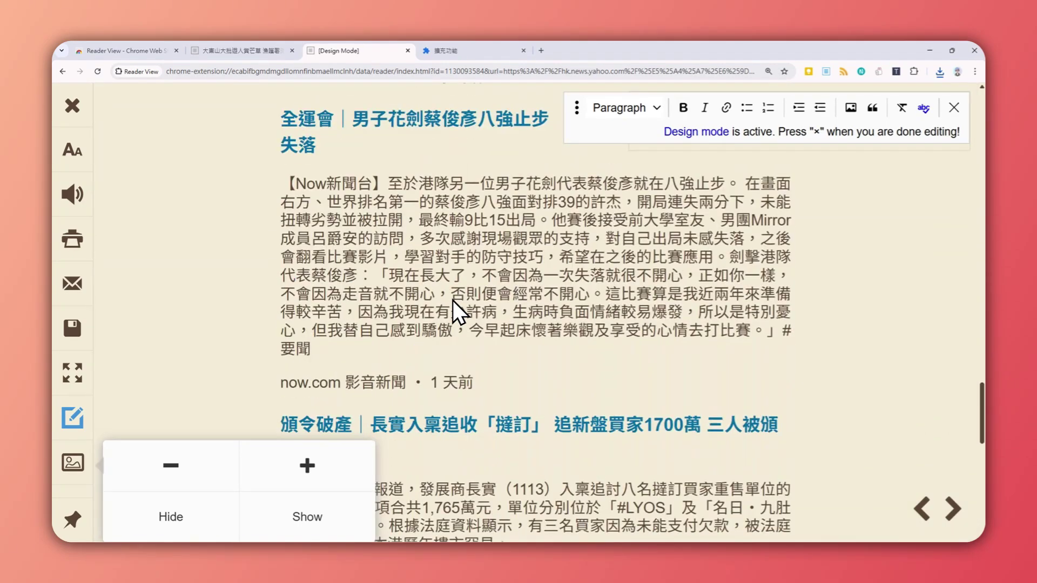
{"action": "scroll", "coordinate": [453, 301], "scroll_direction": "down", "scroll_amount": 5}
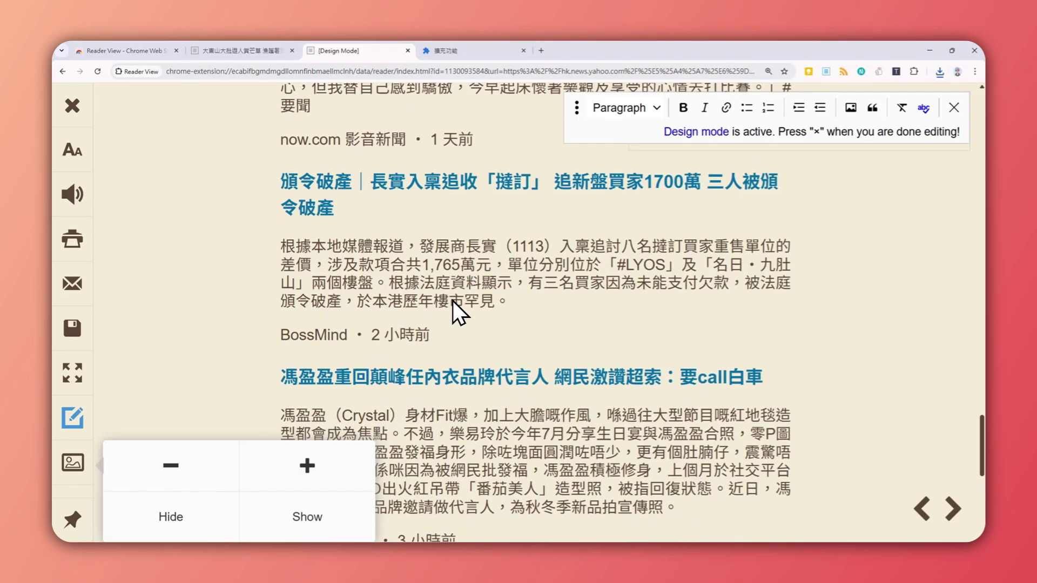
{"action": "scroll", "coordinate": [453, 302], "scroll_direction": "up", "scroll_amount": 20}
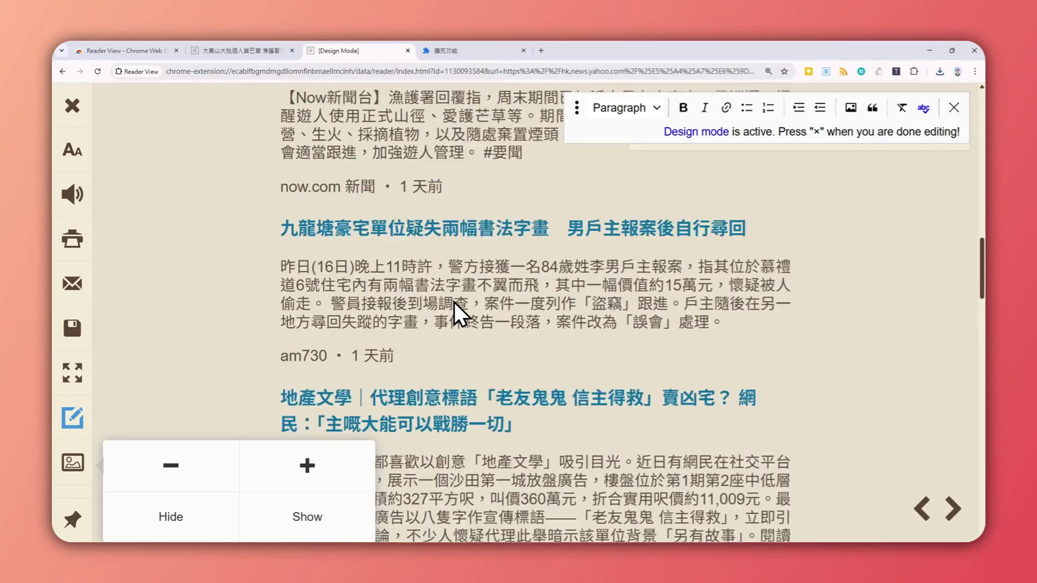
{"action": "scroll", "coordinate": [455, 302], "scroll_direction": "up", "scroll_amount": 12}
{"action": "scroll", "coordinate": [455, 303], "scroll_direction": "down", "scroll_amount": 4}
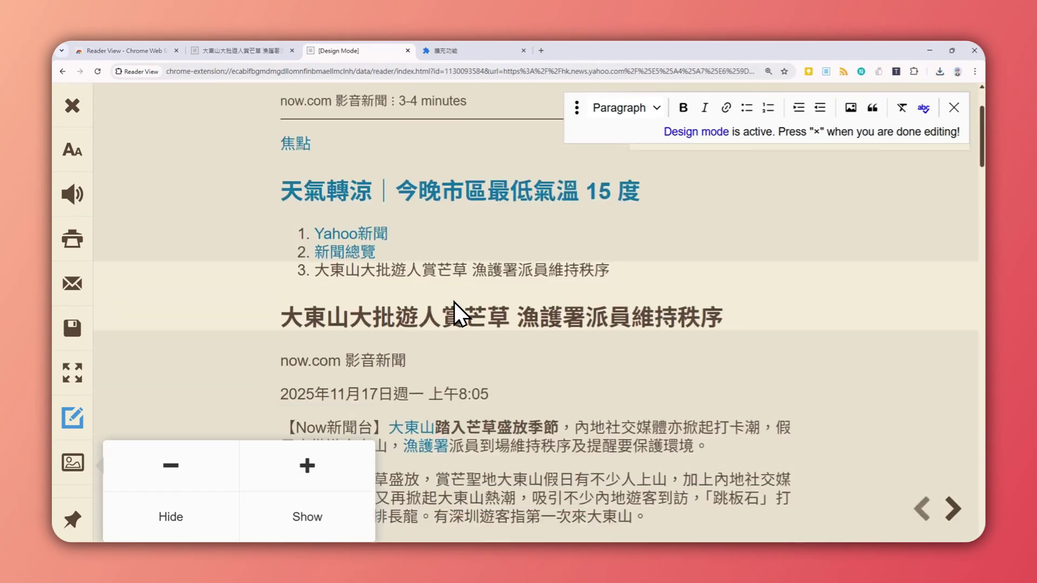
{"action": "scroll", "coordinate": [458, 303], "scroll_direction": "down", "scroll_amount": 5}
{"action": "scroll", "coordinate": [526, 300], "scroll_direction": "up", "scroll_amount": 2}
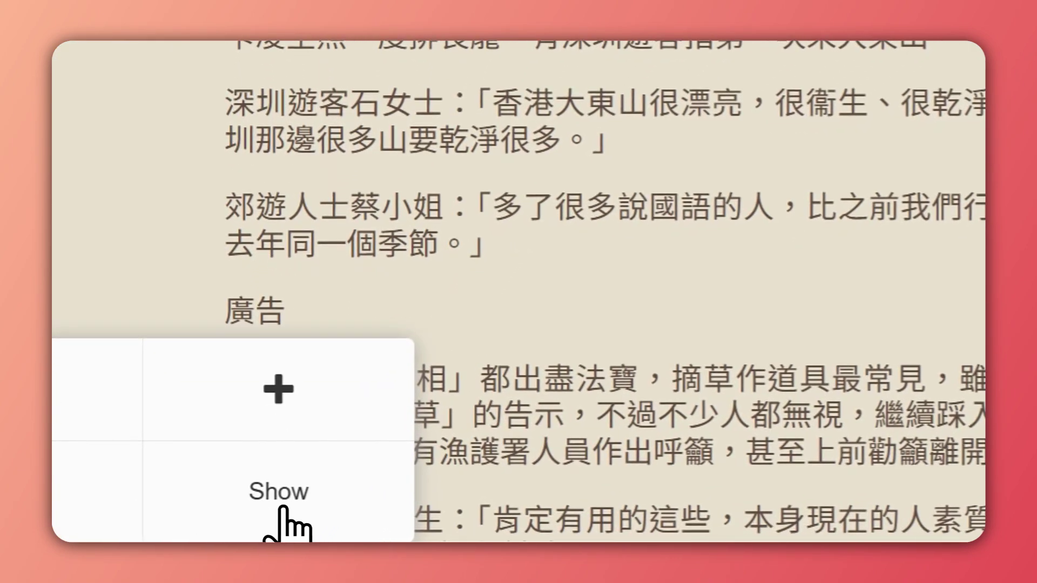
Show the article's images and look through the pictures accompanying the related stories
{"action": "scroll", "coordinate": [572, 360], "scroll_direction": "down", "scroll_amount": 10}
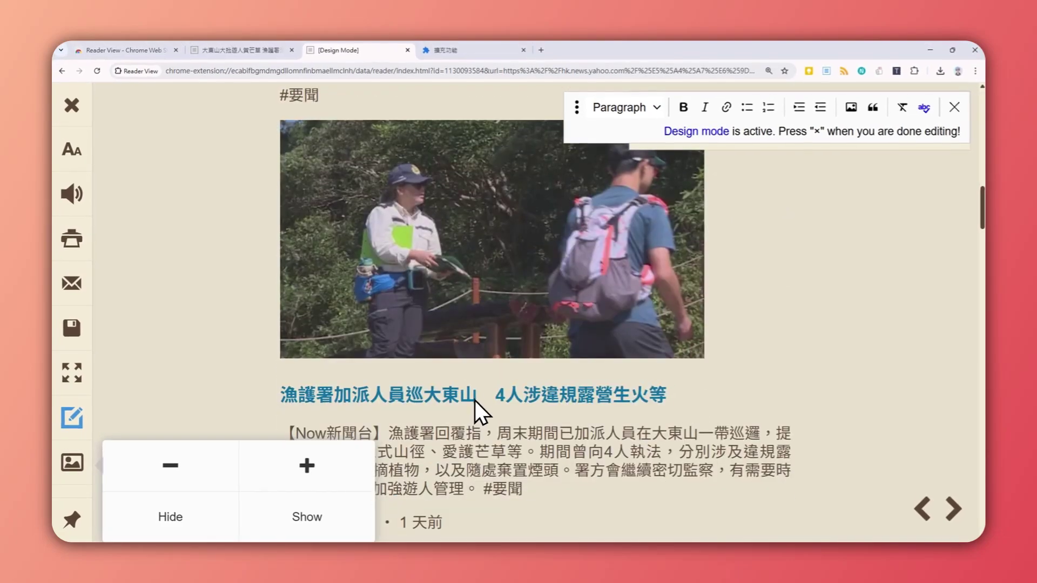
{"action": "scroll", "coordinate": [483, 303], "scroll_direction": "down", "scroll_amount": 15}
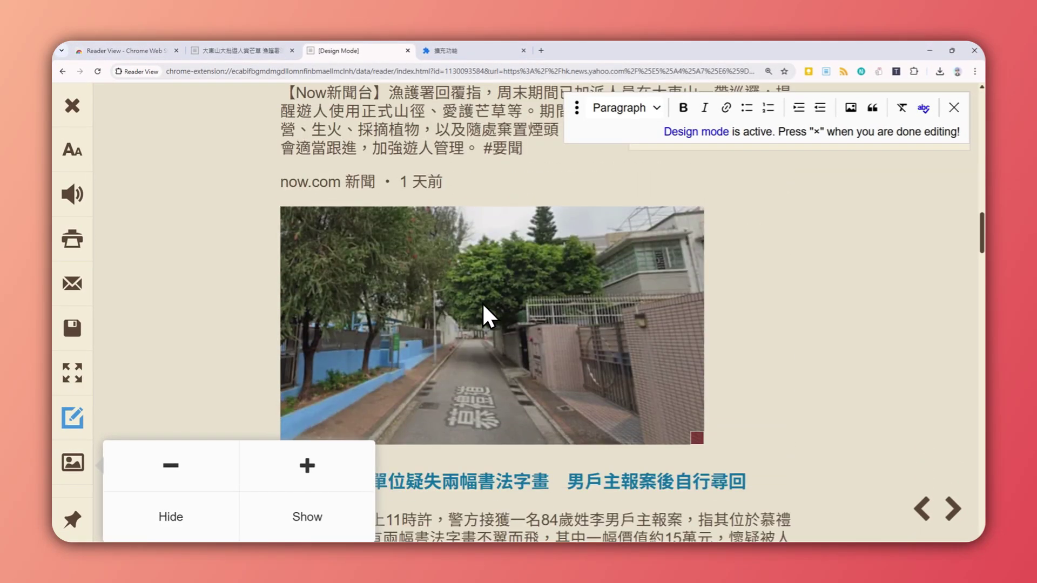
{"action": "scroll", "coordinate": [482, 303], "scroll_direction": "up", "scroll_amount": 15}
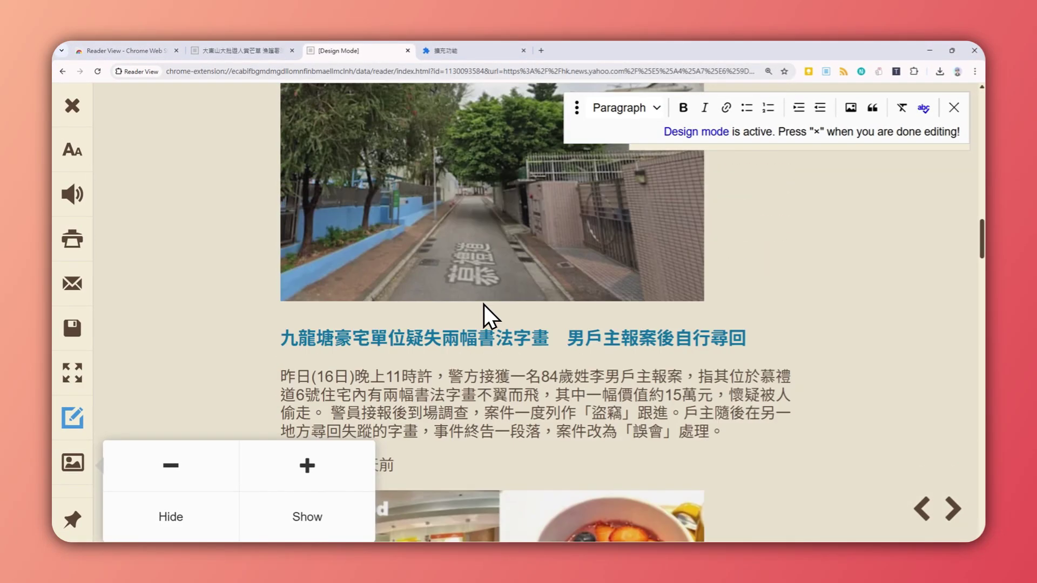
{"action": "scroll", "coordinate": [484, 303], "scroll_direction": "down", "scroll_amount": 10}
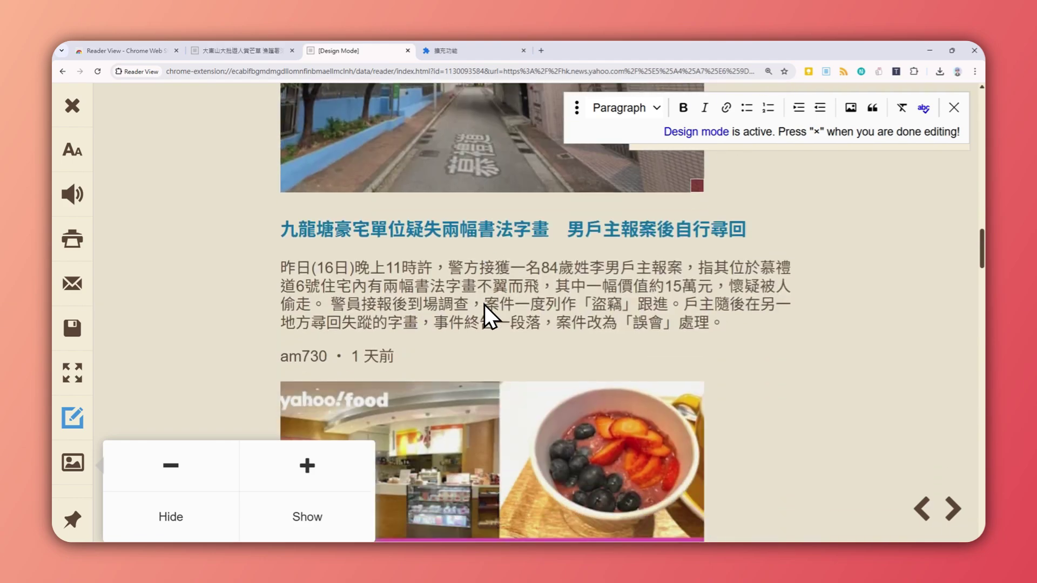
{"action": "scroll", "coordinate": [484, 303], "scroll_direction": "up", "scroll_amount": 4}
{"action": "scroll", "coordinate": [485, 305], "scroll_direction": "up", "scroll_amount": 15}
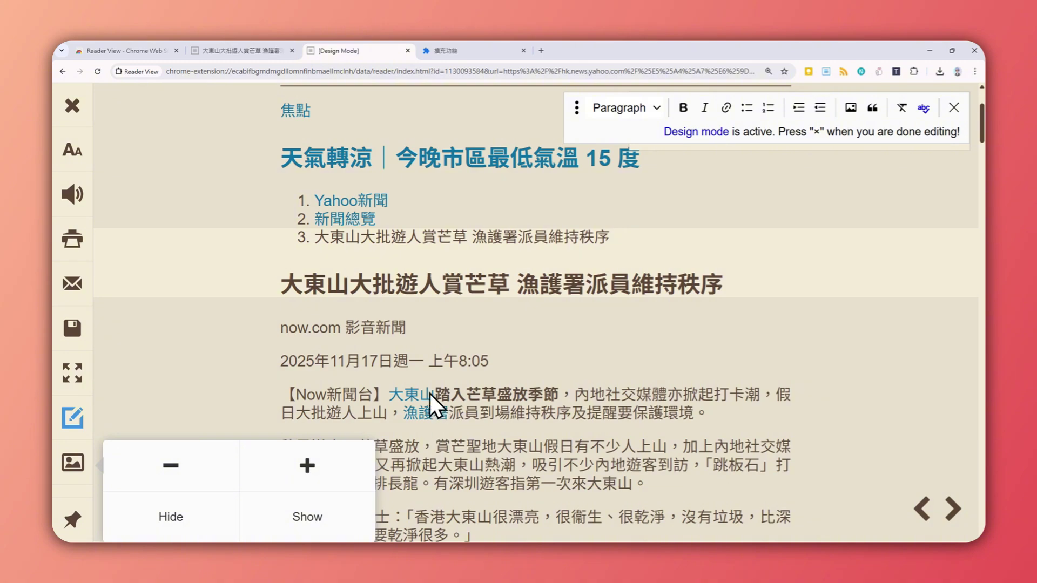
{"action": "scroll", "coordinate": [435, 394], "scroll_direction": "down", "scroll_amount": 3}
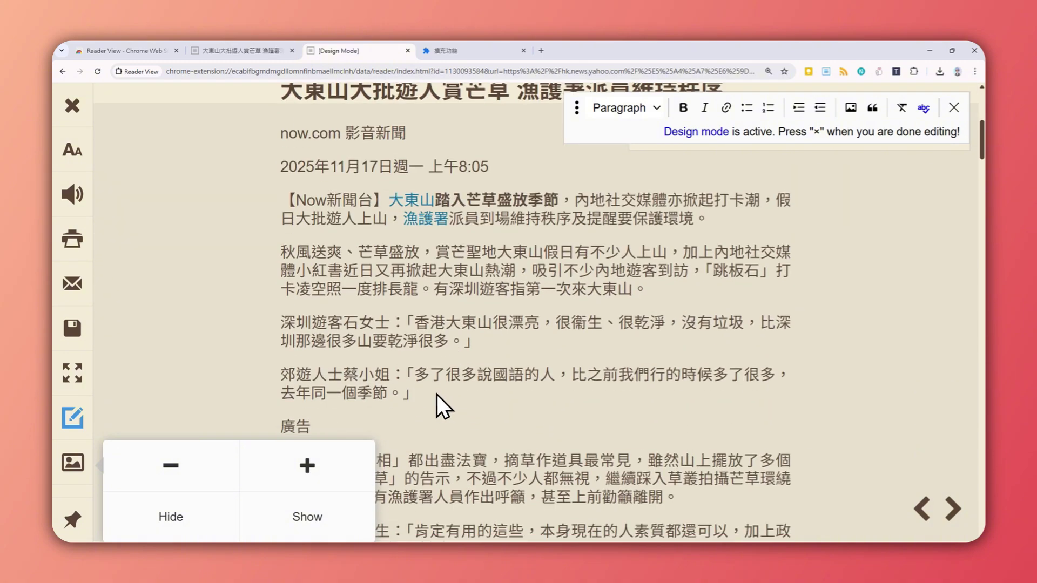
{"action": "scroll", "coordinate": [432, 397], "scroll_direction": "up", "scroll_amount": 5}
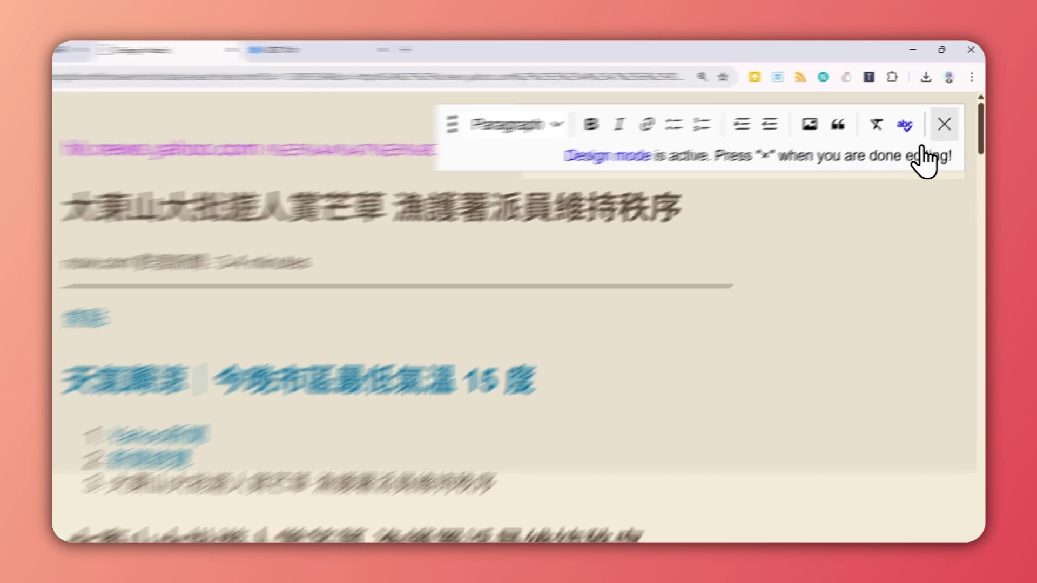
Leave design mode, close the reader view and look over the original Yahoo news article
{"action": "left_click", "coordinate": [951, 108]}
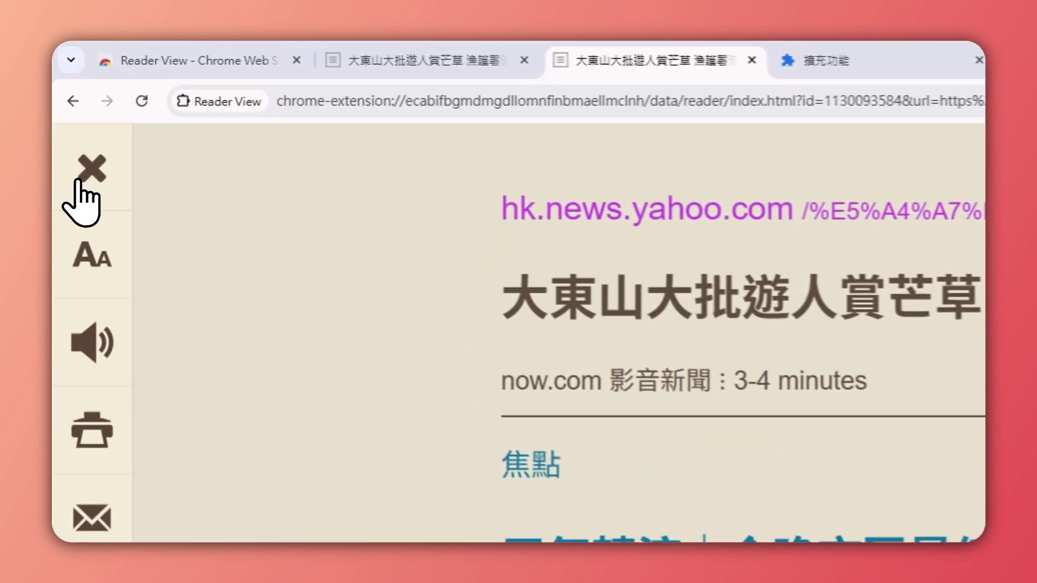
{"action": "left_click", "coordinate": [71, 107]}
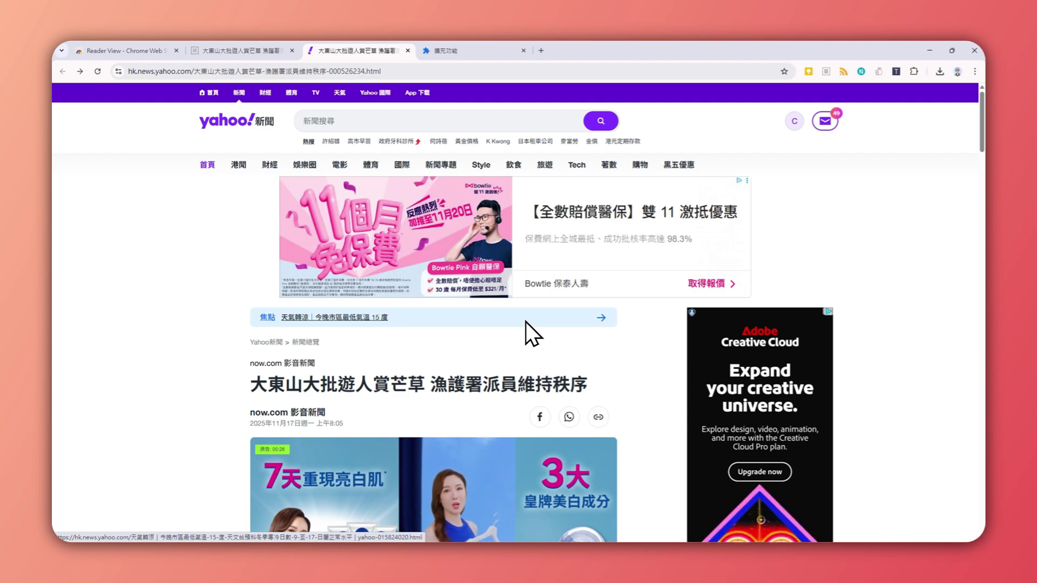
{"action": "scroll", "coordinate": [471, 346], "scroll_direction": "down", "scroll_amount": 15}
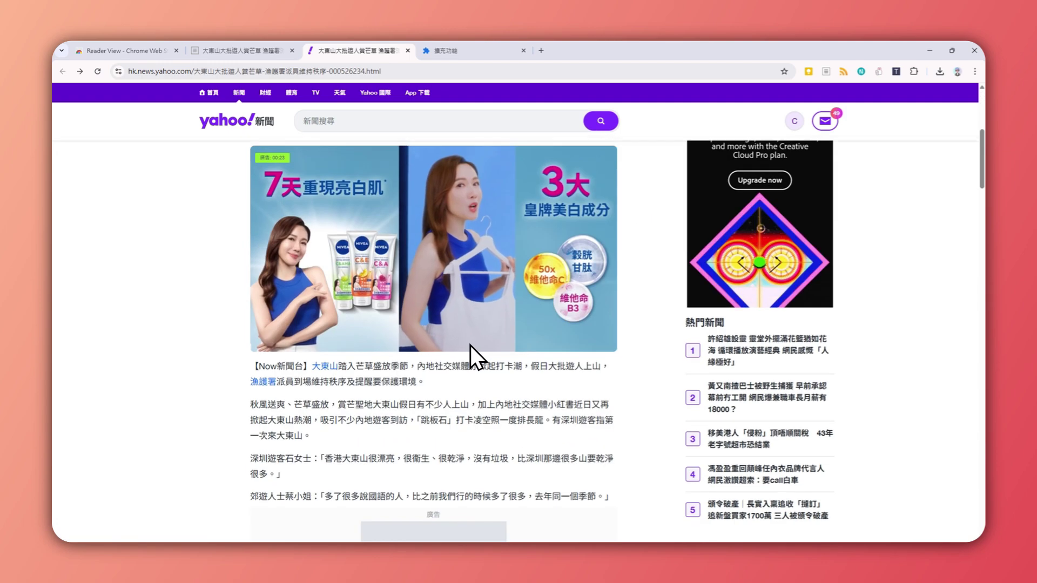
{"action": "scroll", "coordinate": [471, 345], "scroll_direction": "down", "scroll_amount": 8}
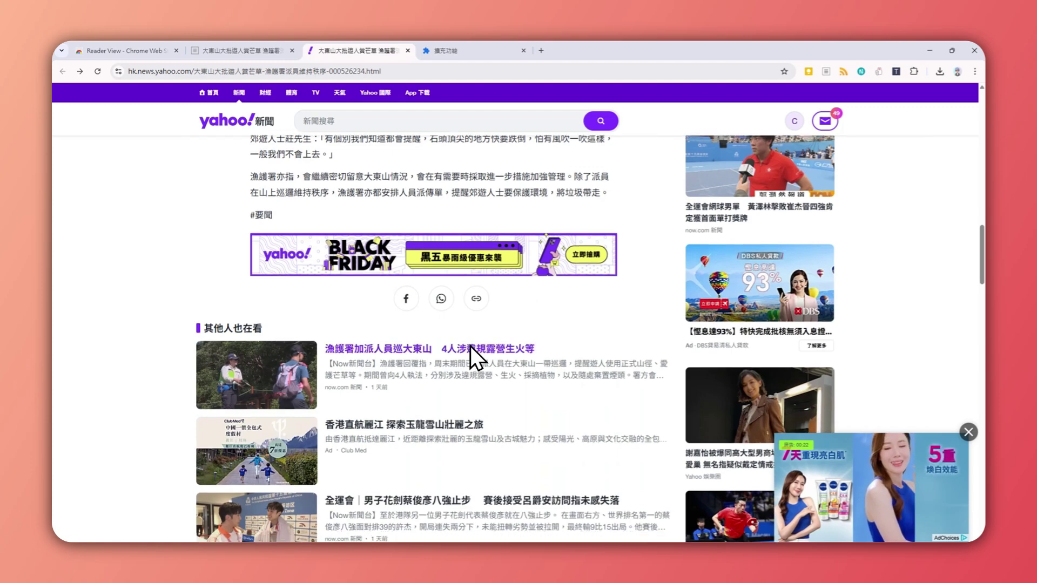